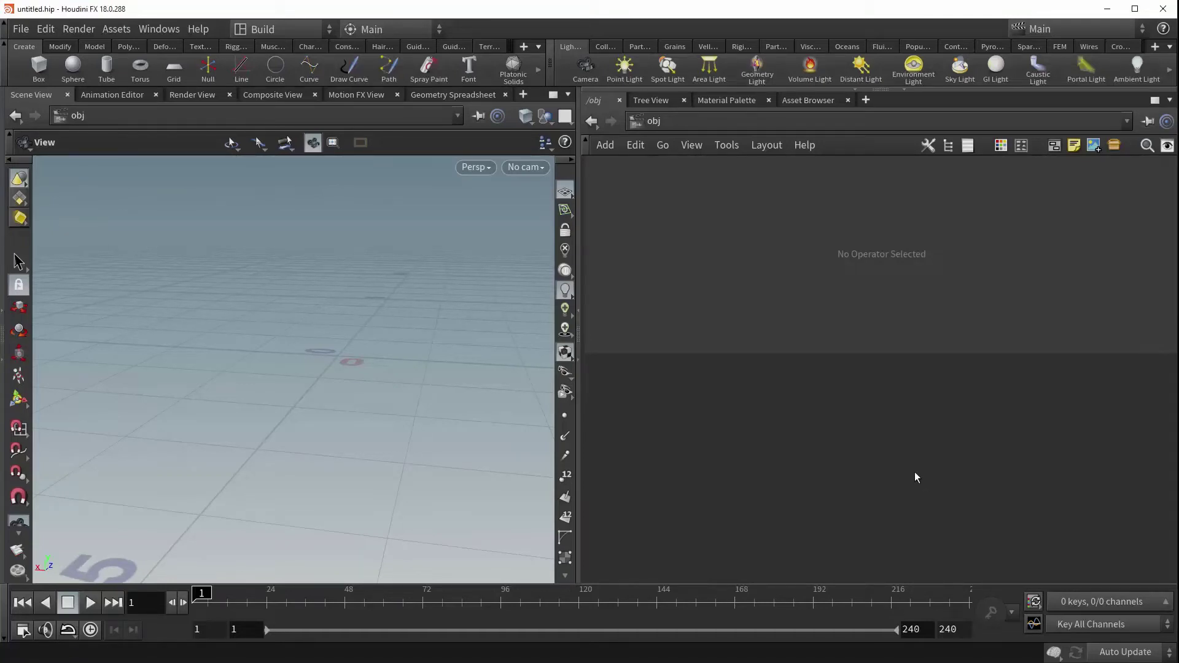
# Create a Geometry object in the scene and go inside its network
pyautogui.press('Tab')
pyautogui.write('geo')
pyautogui.press('Return')
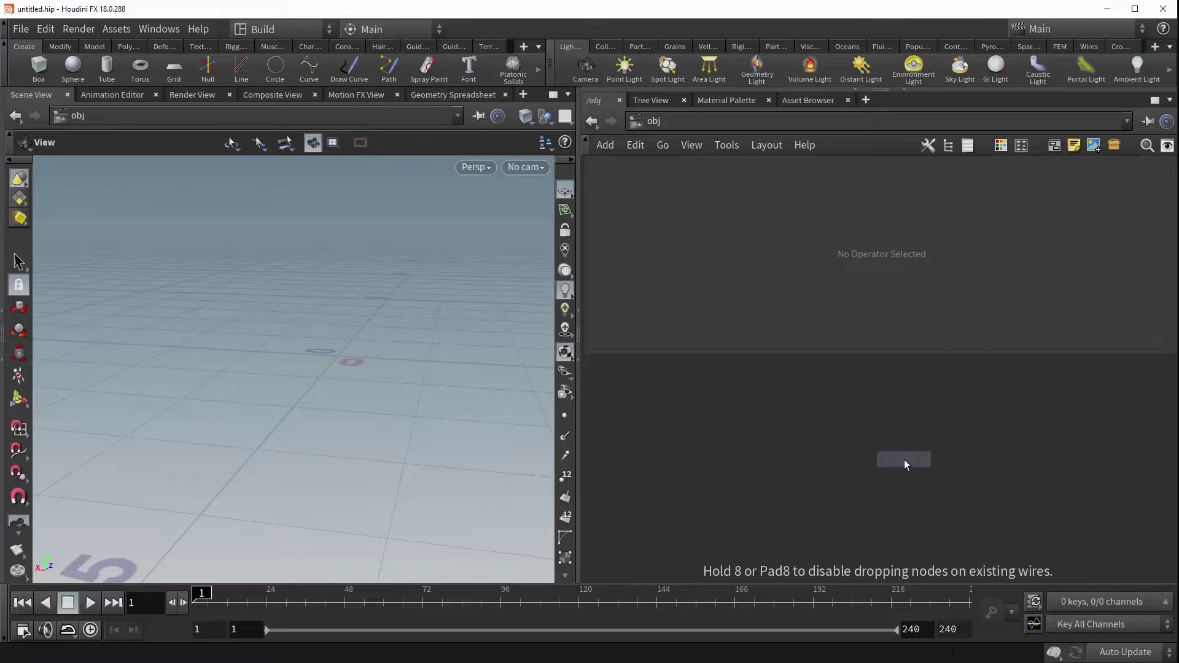
pyautogui.click(899, 459)
pyautogui.doubleClick(890, 461)
# Add a Circle node to the geometry network
pyautogui.press('Tab')
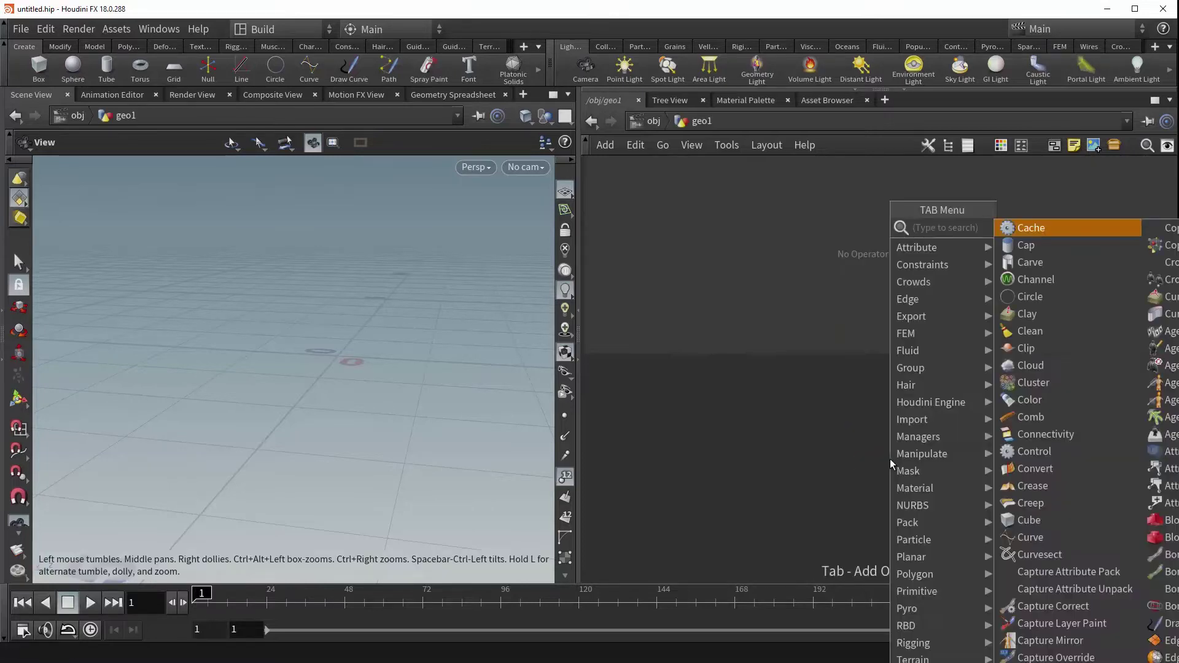
pyautogui.write('box')
pyautogui.press('Return')
pyautogui.click(890, 459)
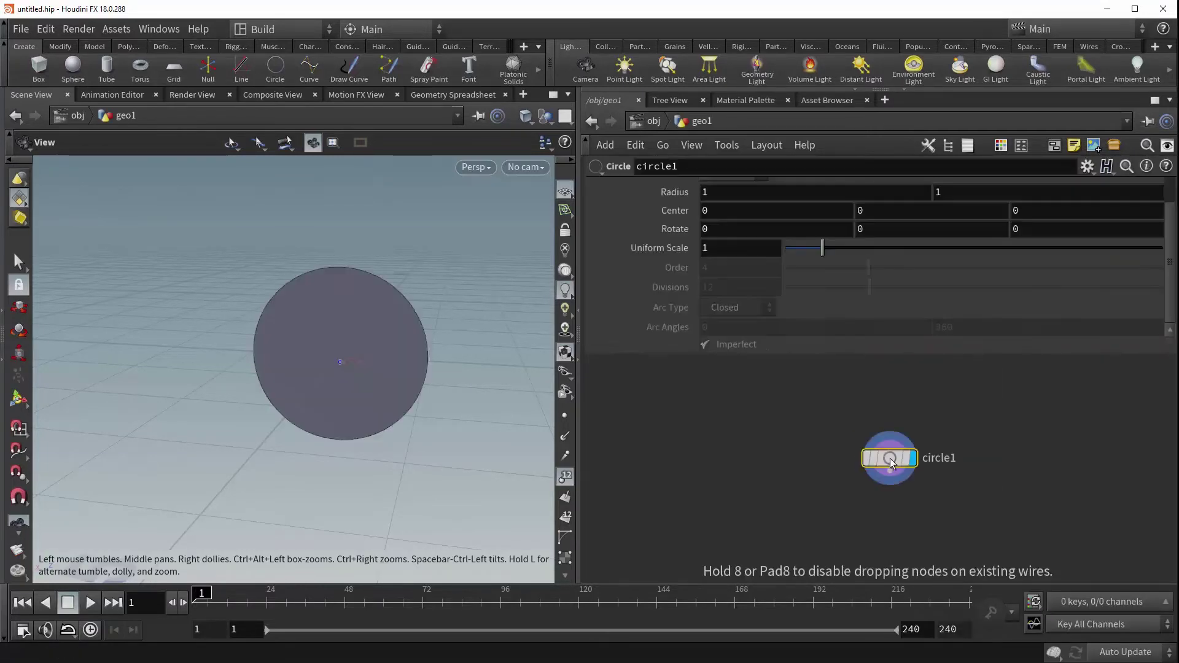
# Set the circle's primitive type to Polygon
pyautogui.moveTo(382, 321); pyautogui.dragTo(324, 399)
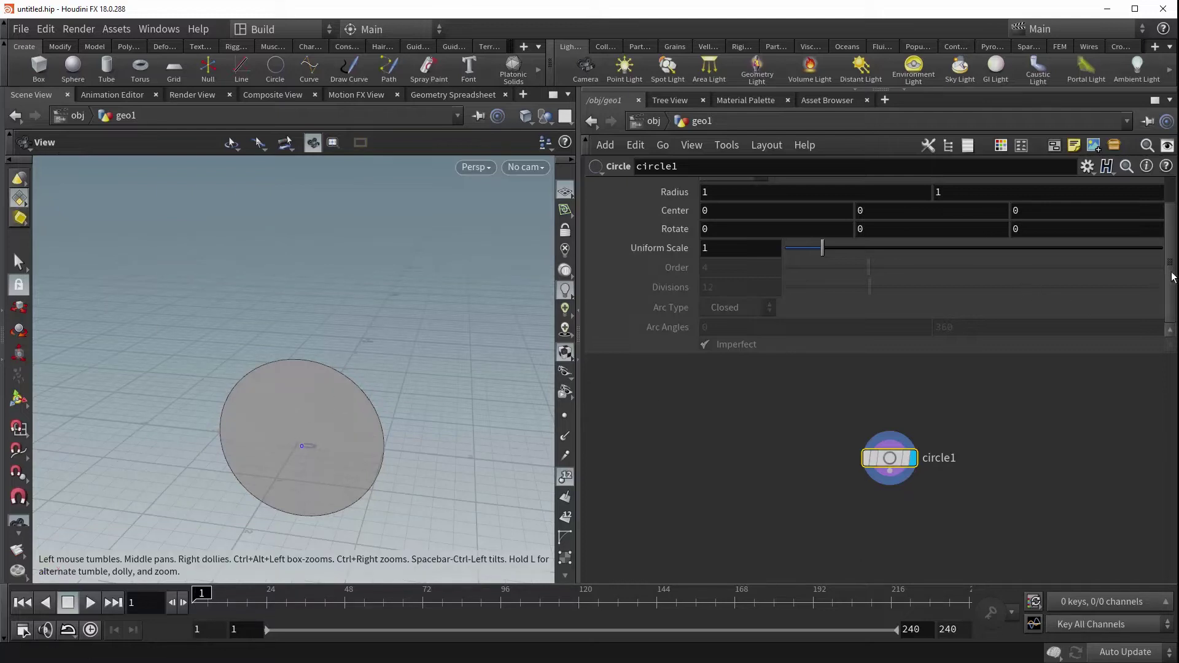
pyautogui.scroll(2, 1146, 302)
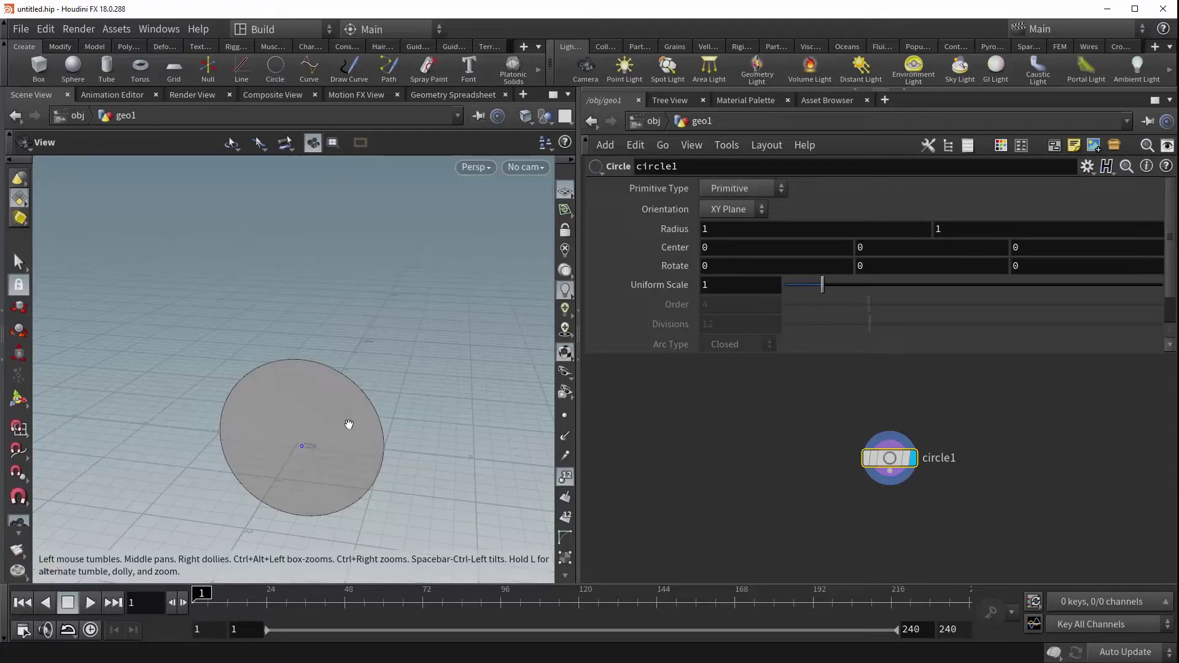
pyautogui.click(741, 188)
pyautogui.click(729, 223)
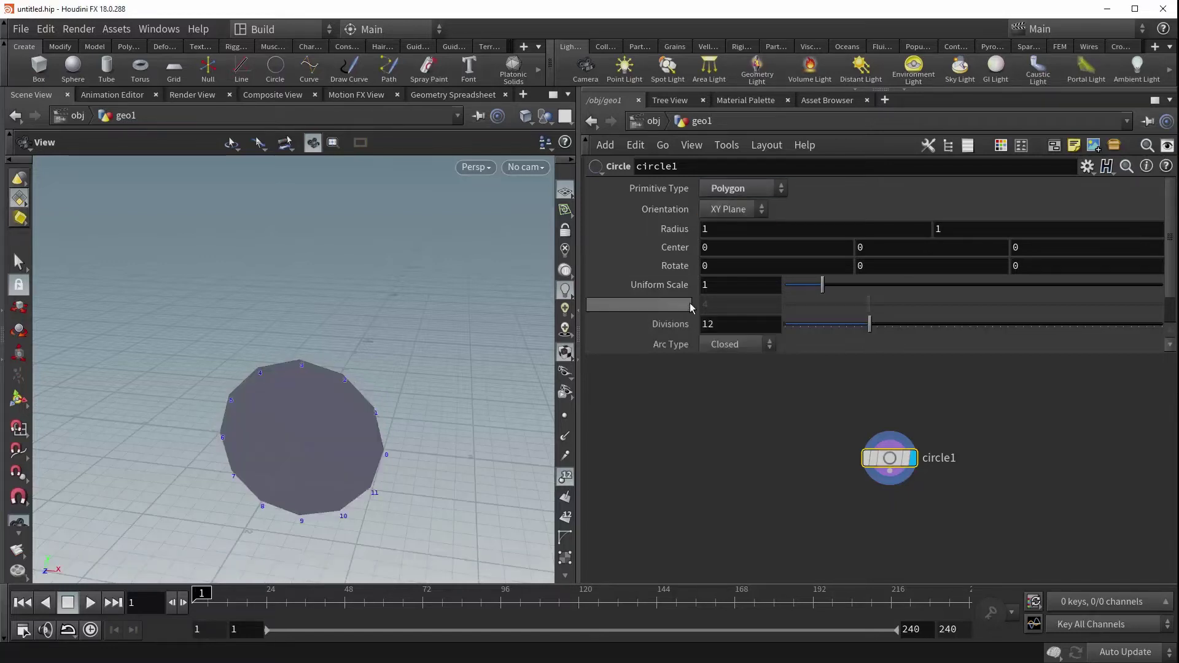
# Try the NURBS Curve and Bezier Curve primitive types on the circle and return it to Polygon
pyautogui.moveTo(321, 414); pyautogui.dragTo(368, 375)
pyautogui.click(767, 188)
pyautogui.click(734, 242)
pyautogui.click(743, 188)
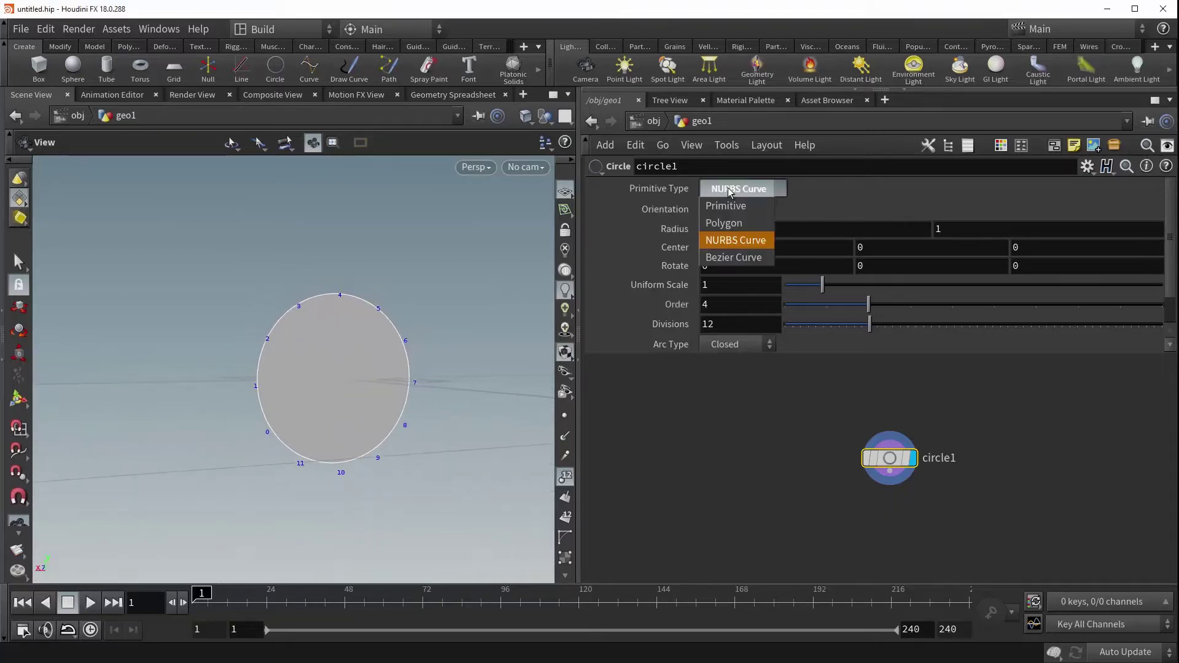
pyautogui.click(734, 258)
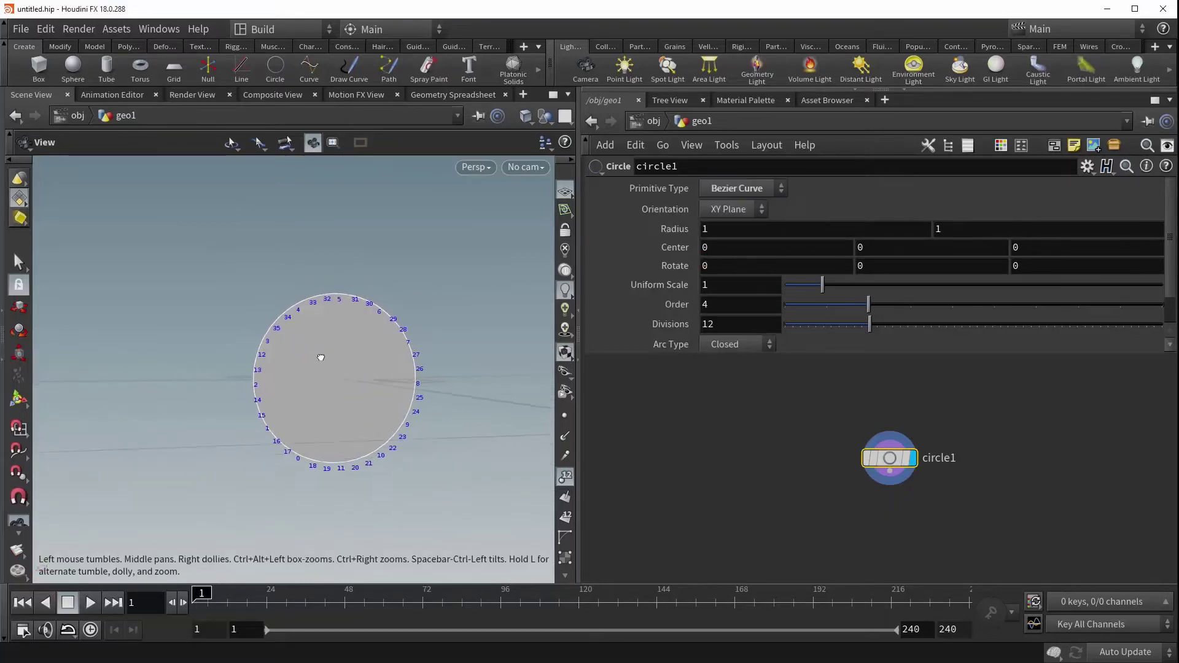
pyautogui.click(746, 190)
pyautogui.click(734, 224)
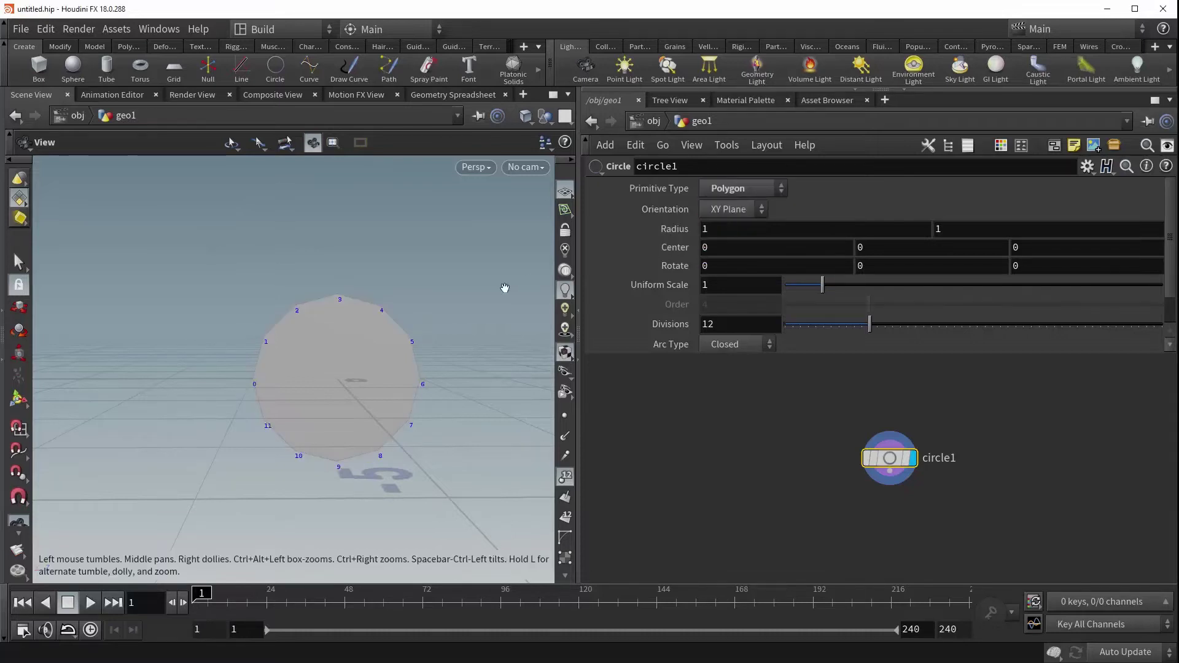
# Try the YZ Plane and ZX Plane orientations on the circle and return it to the XY Plane
pyautogui.moveTo(335, 340); pyautogui.dragTo(440, 335, button='right')
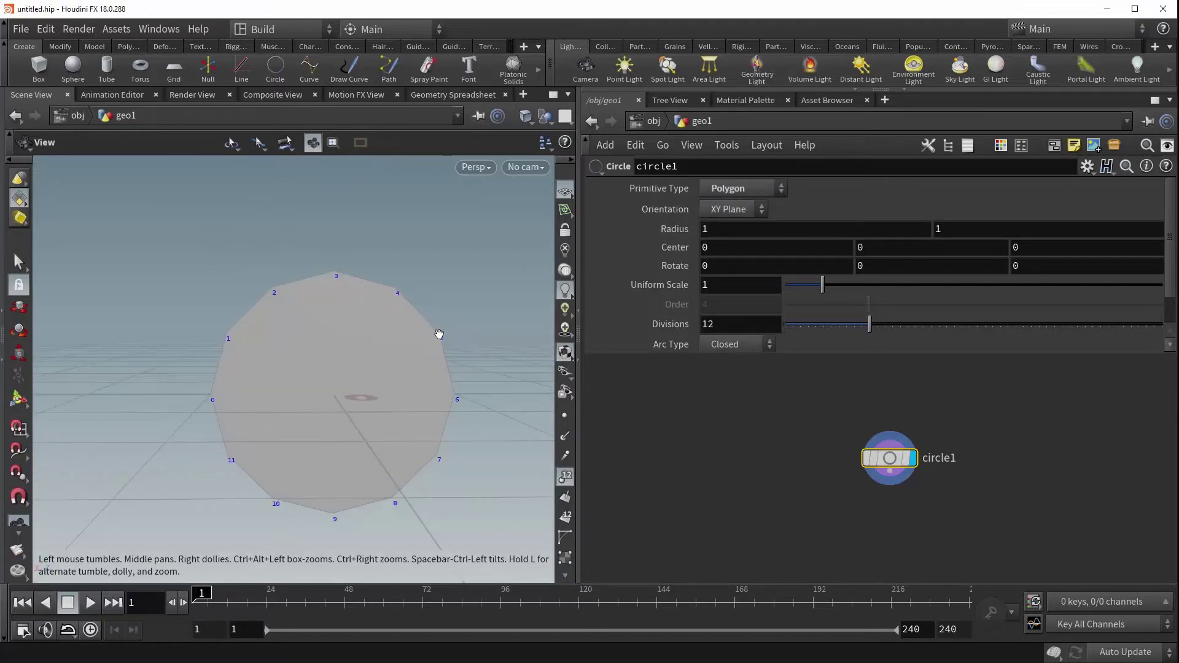
pyautogui.moveTo(439, 334); pyautogui.dragTo(467, 357)
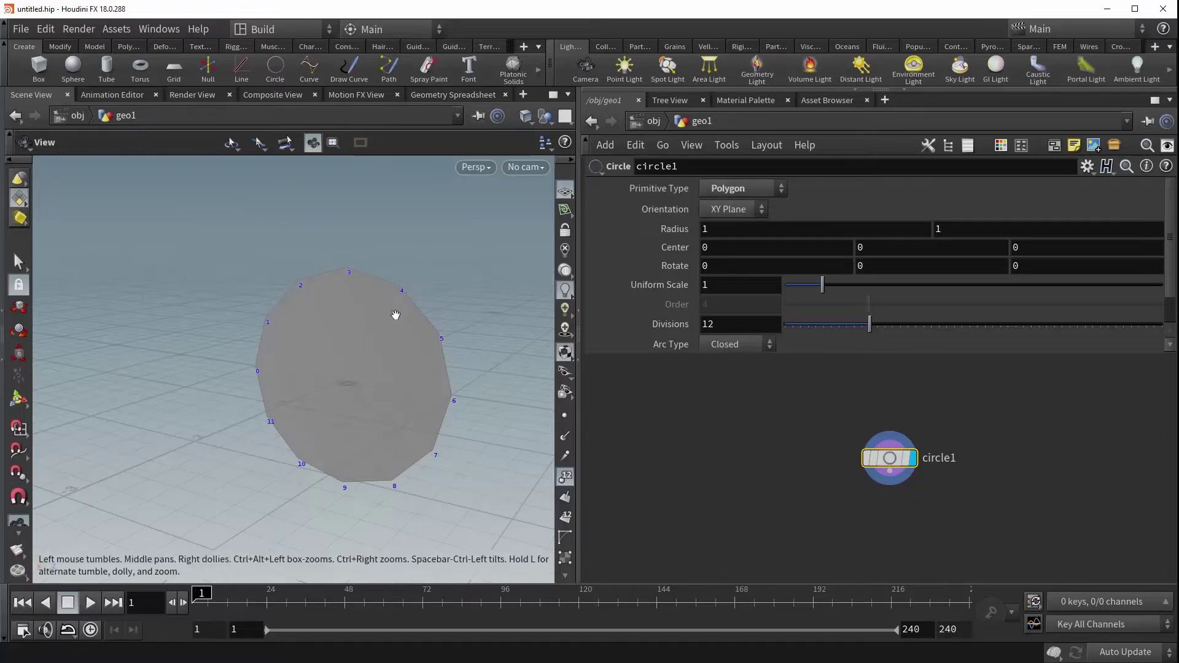
pyautogui.moveTo(395, 316); pyautogui.dragTo(359, 337)
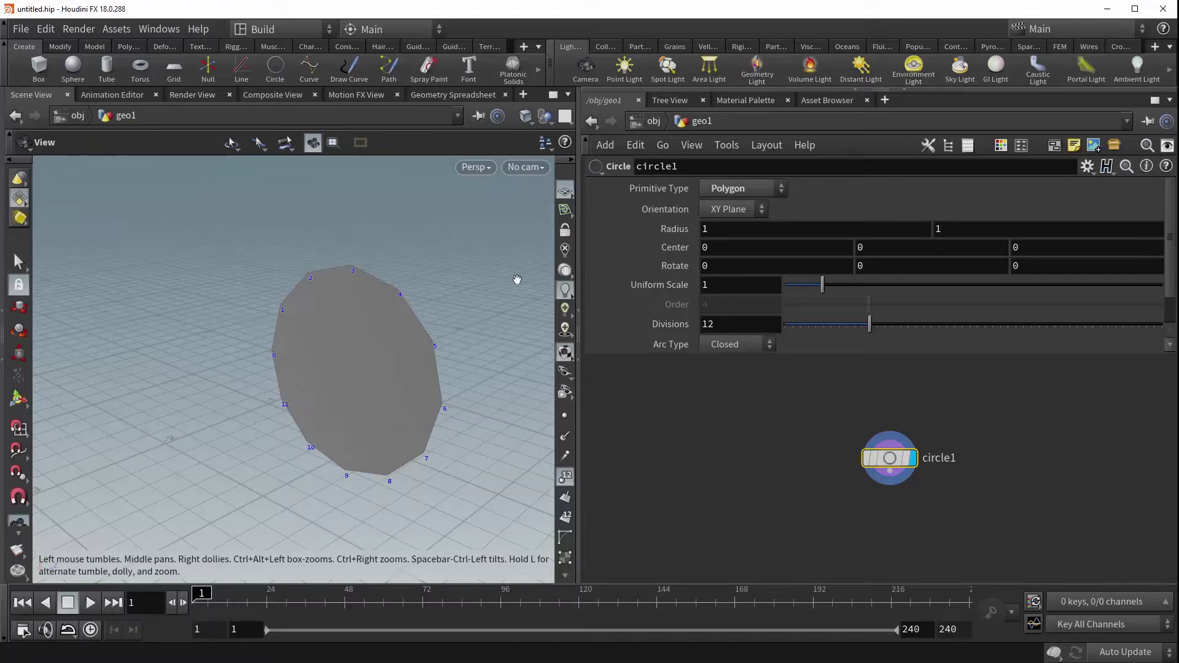
pyautogui.click(731, 210)
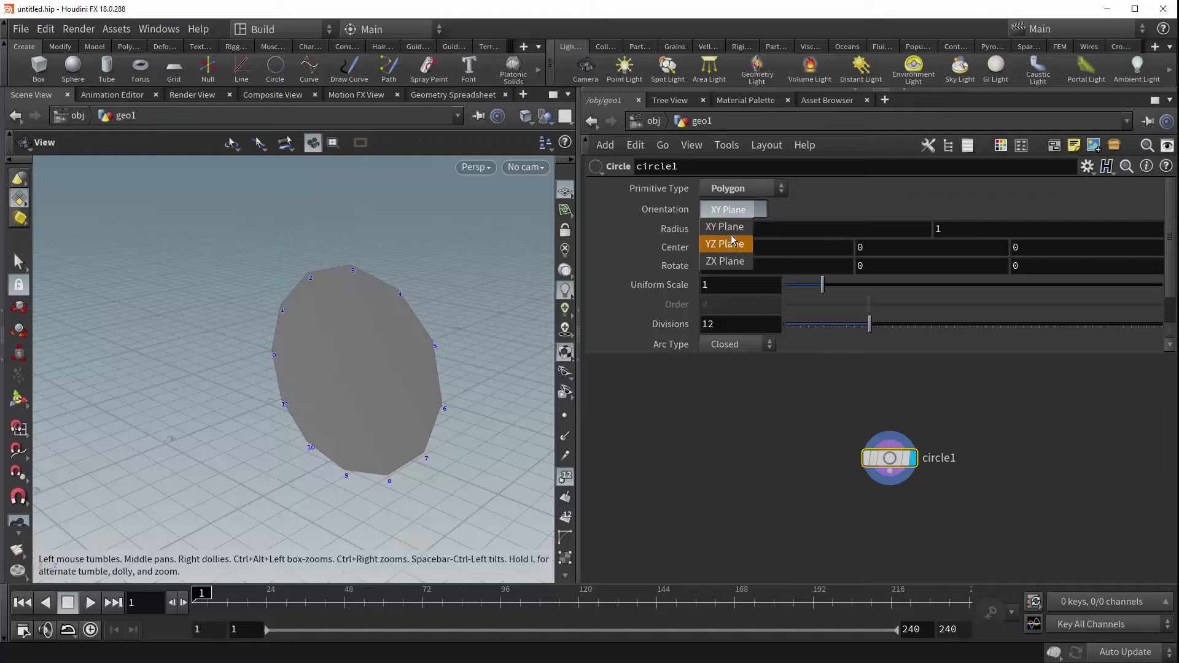
pyautogui.click(725, 244)
pyautogui.click(731, 209)
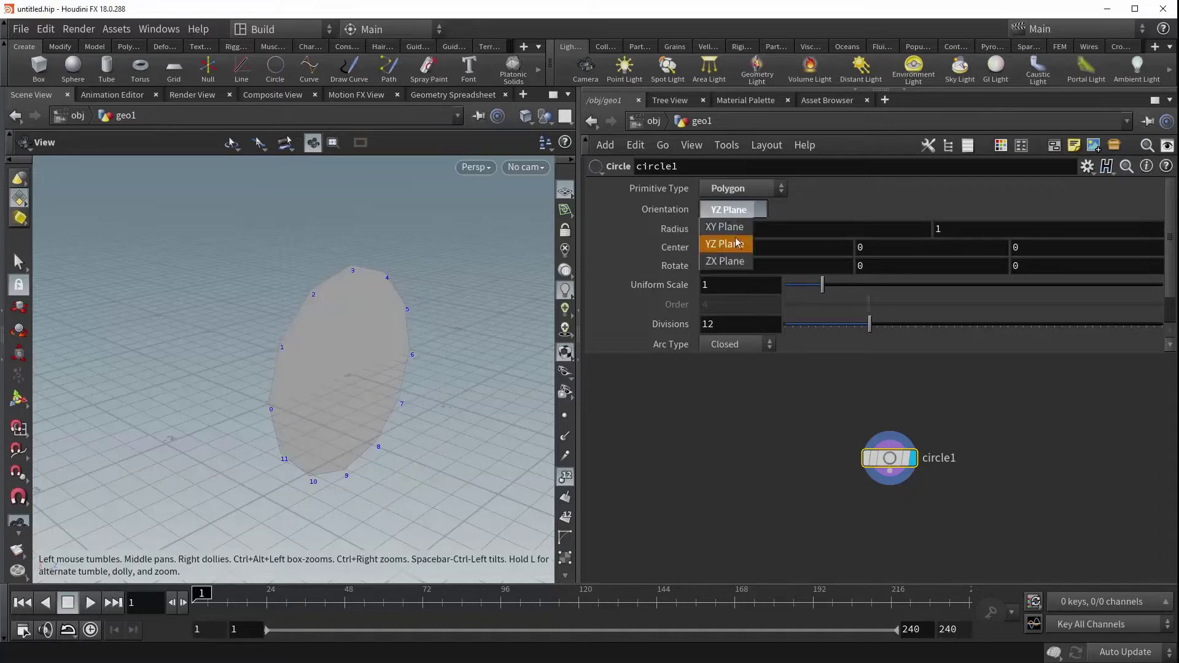
pyautogui.click(725, 261)
pyautogui.moveTo(400, 344); pyautogui.dragTo(402, 374)
pyautogui.click(731, 210)
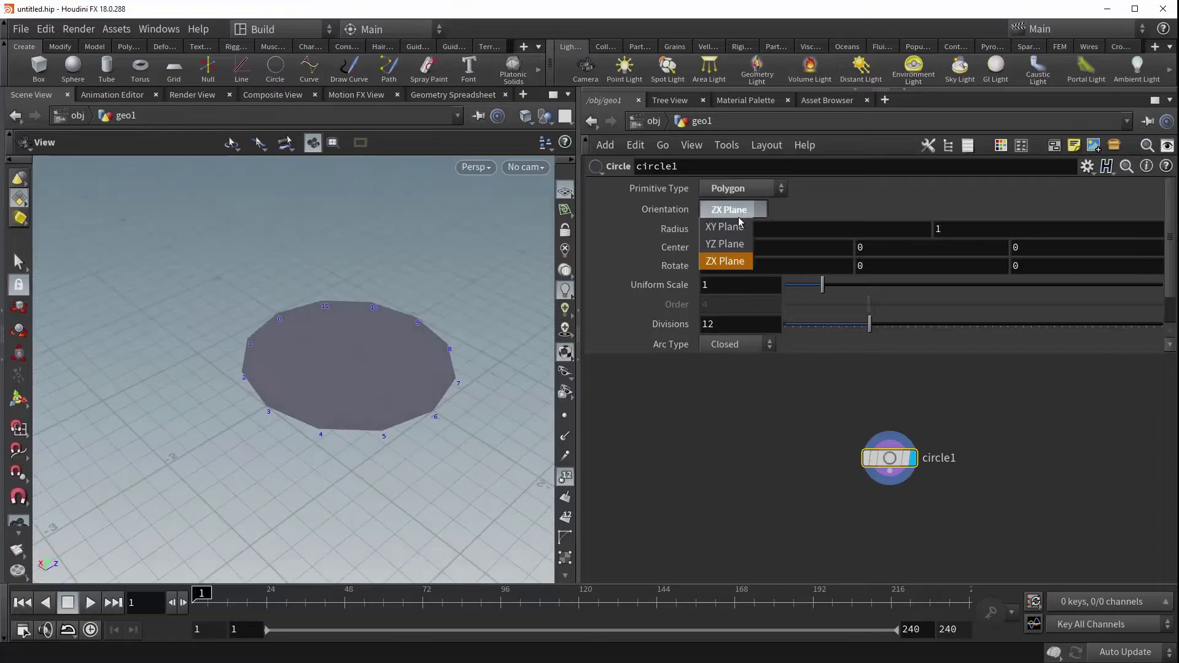
pyautogui.click(732, 227)
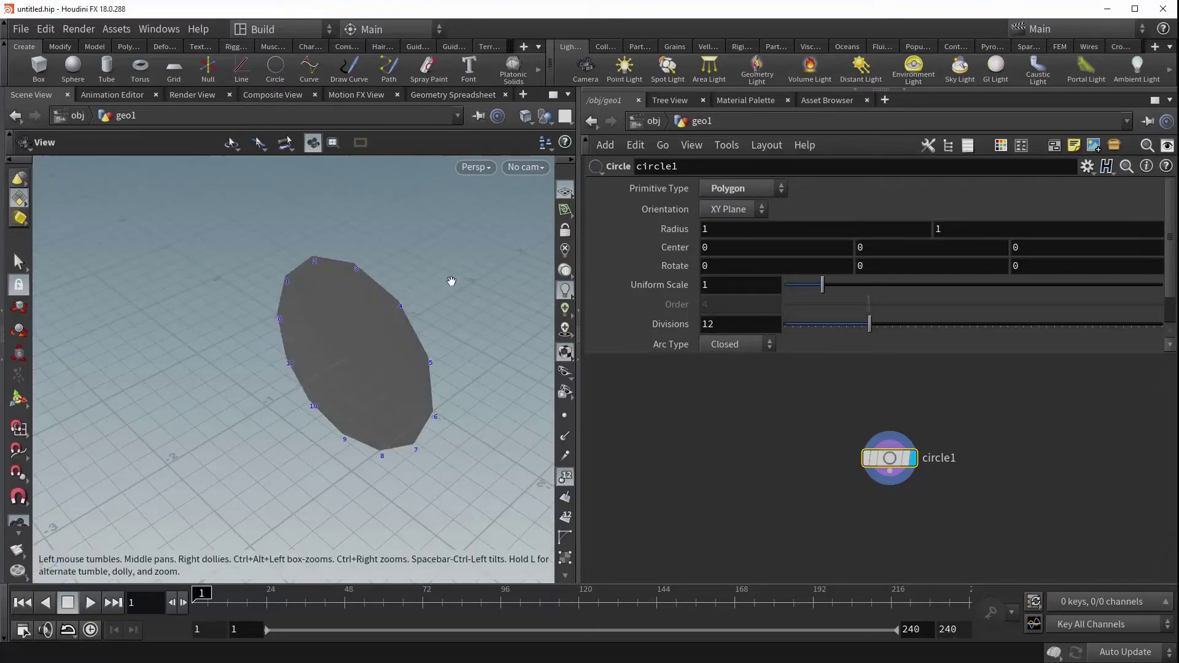
pyautogui.moveTo(389, 361); pyautogui.dragTo(422, 337)
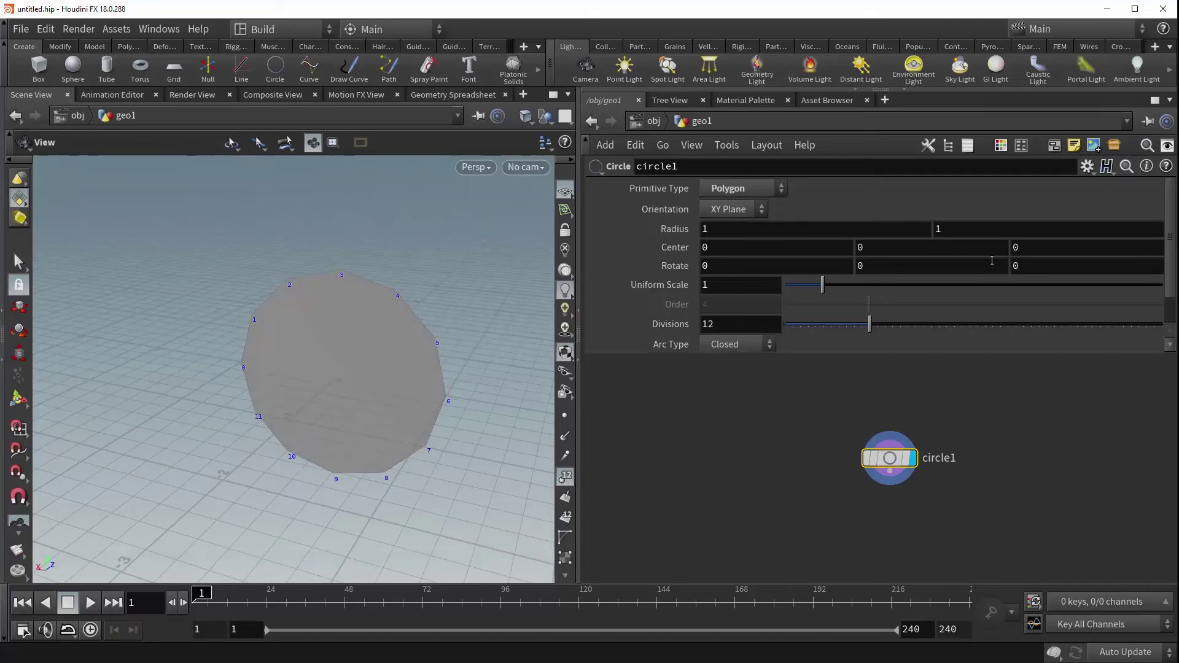
# Try other values for both of the circle's radii and restore each to 1
pyautogui.middleClick(714, 230)
pyautogui.moveTo(725, 225); pyautogui.dragTo(793, 225, button='middle')
pyautogui.moveTo(416, 343); pyautogui.dragTo(319, 356)
pyautogui.moveTo(996, 228); pyautogui.dragTo(1026, 237, button='middle')
pyautogui.keyDown('ctrl'); pyautogui.middleClick(660, 236); pyautogui.keyUp('ctrl')
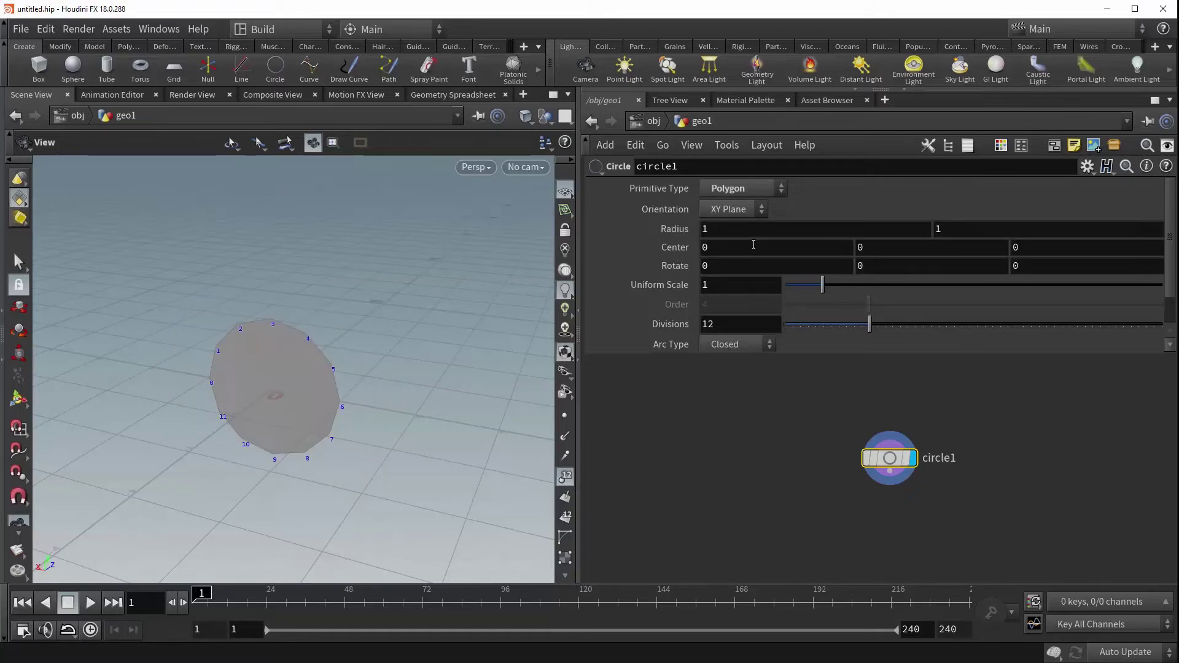
# Move the circle's center to -2.1 in X, 2.3 in Y and about 1.25 in Z
pyautogui.keyDown('alt'); pyautogui.moveTo(326, 390); pyautogui.dragTo(92, 391); pyautogui.keyUp('alt')
pyautogui.moveTo(504, 503); pyautogui.dragTo(445, 457, button='middle')
pyautogui.moveTo(808, 247); pyautogui.dragTo(237, 366, button='middle')
pyautogui.scroll(-2, 148, 374)
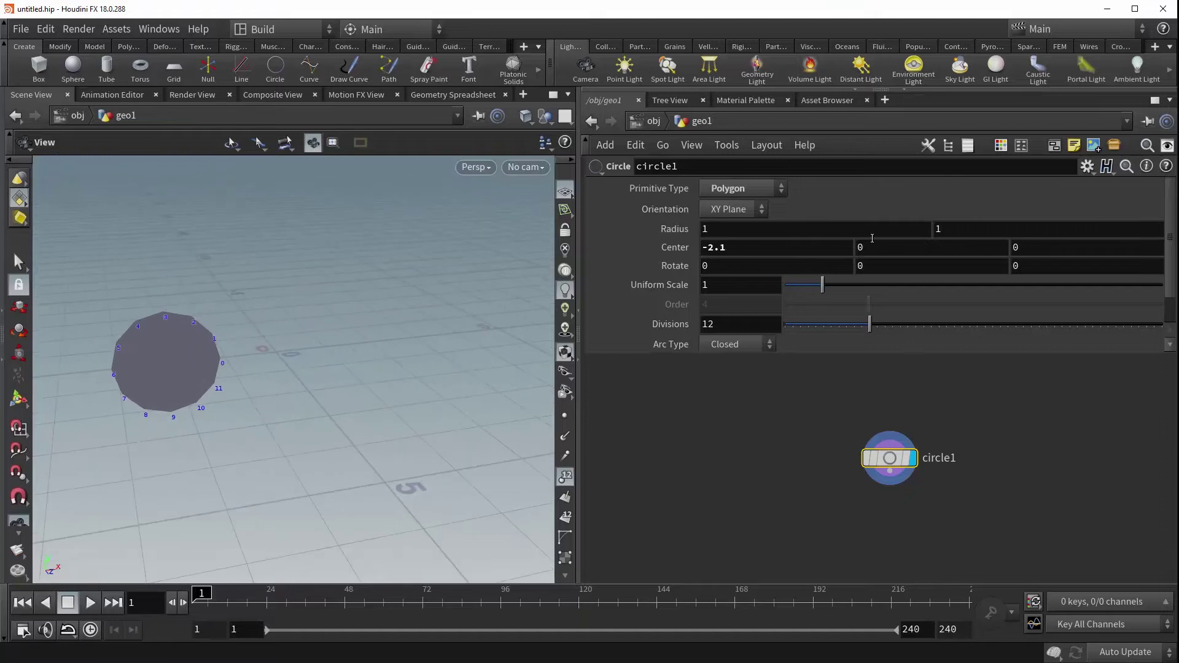
pyautogui.moveTo(876, 247); pyautogui.dragTo(1050, 245, button='middle')
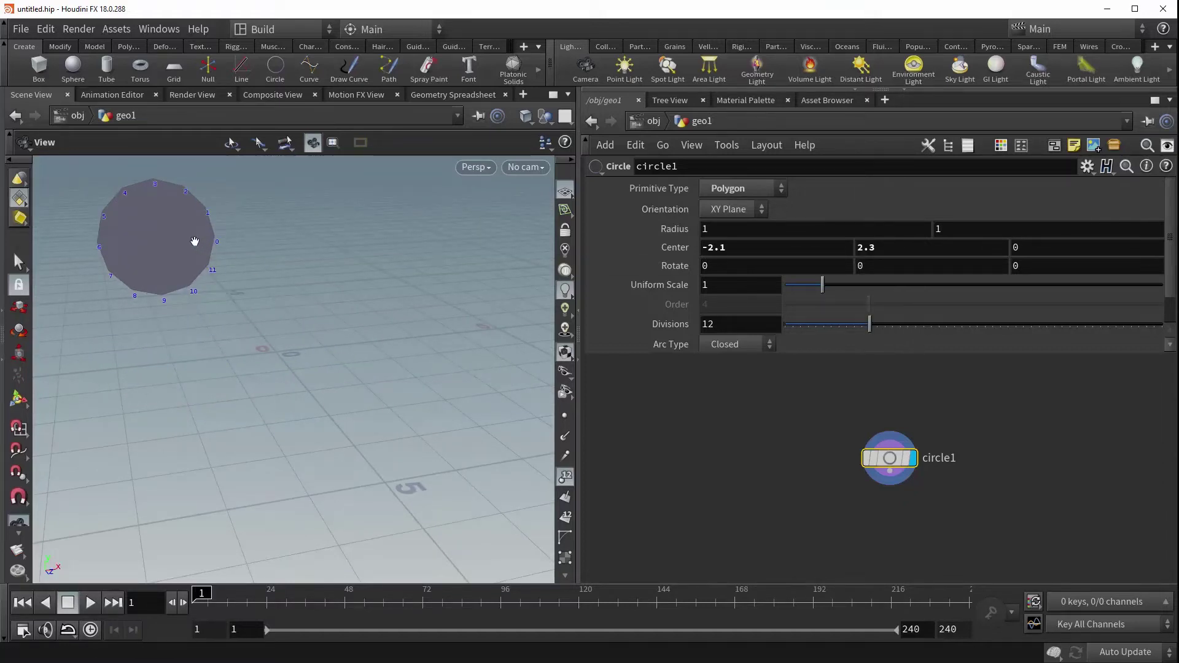
pyautogui.moveTo(195, 241); pyautogui.dragTo(211, 297, button='middle')
pyautogui.press('Return')
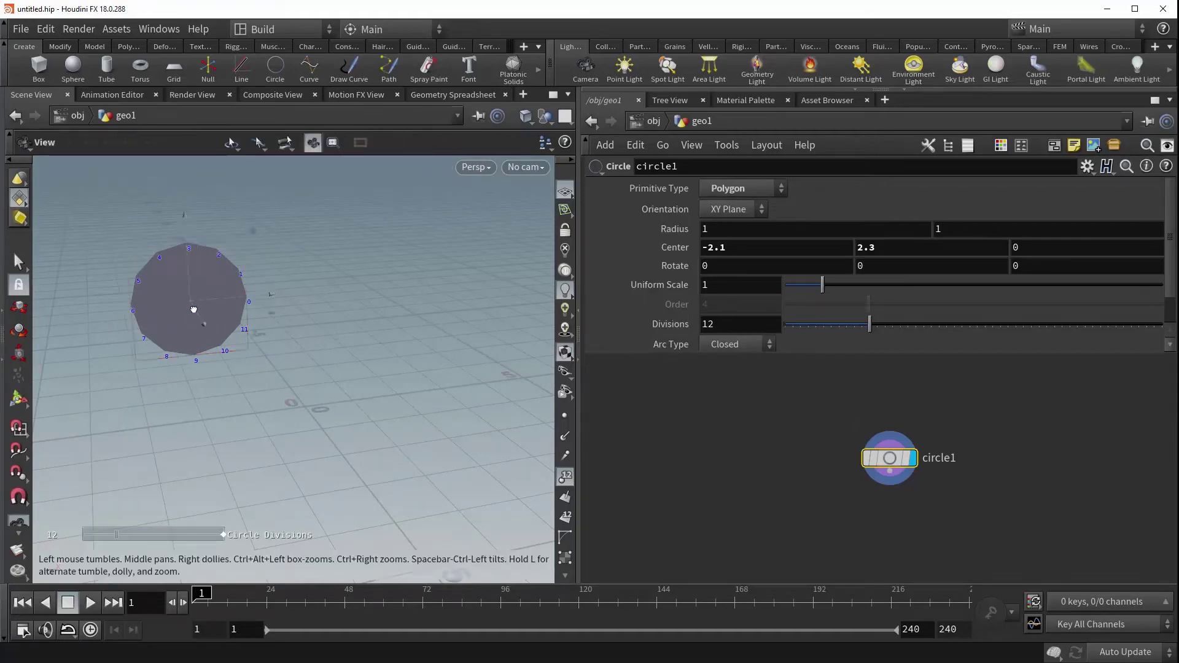
pyautogui.keyDown('alt'); pyautogui.moveTo(197, 315); pyautogui.dragTo(408, 290); pyautogui.keyUp('alt')
pyautogui.press('Escape')
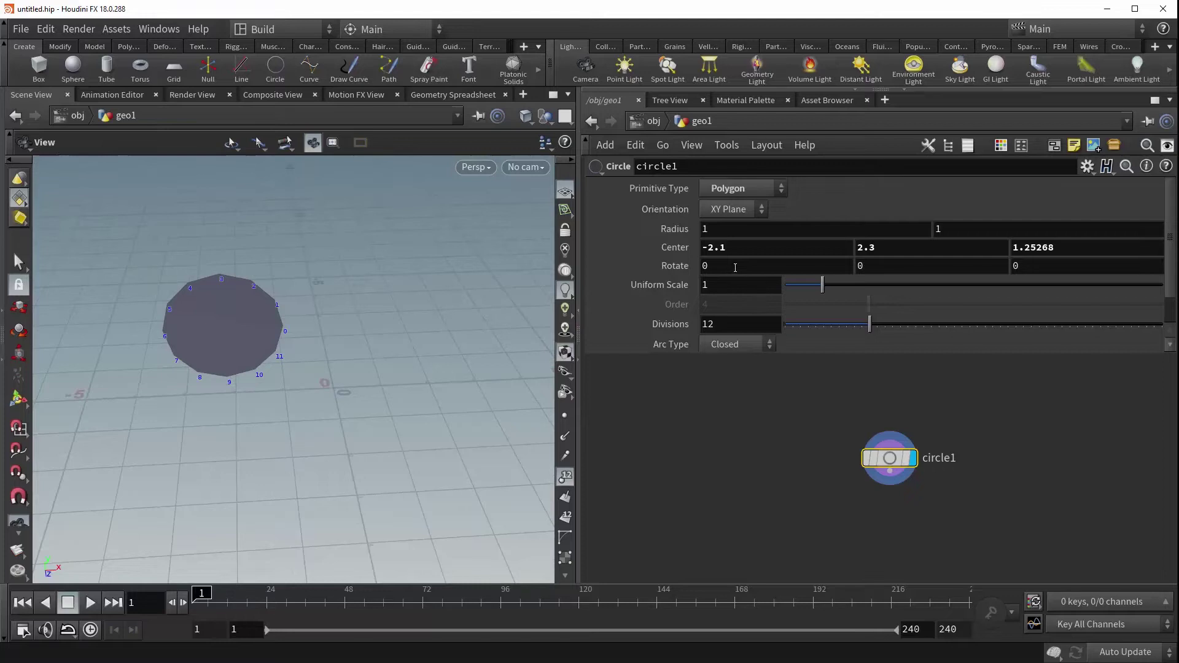
# Rotate the circle 69 degrees around X and 80 degrees around Y
pyautogui.moveTo(726, 267); pyautogui.dragTo(1137, 243, button='middle')
pyautogui.moveTo(892, 265); pyautogui.dragTo(1167, 225, button='middle')
pyautogui.moveTo(421, 326); pyautogui.dragTo(437, 336)
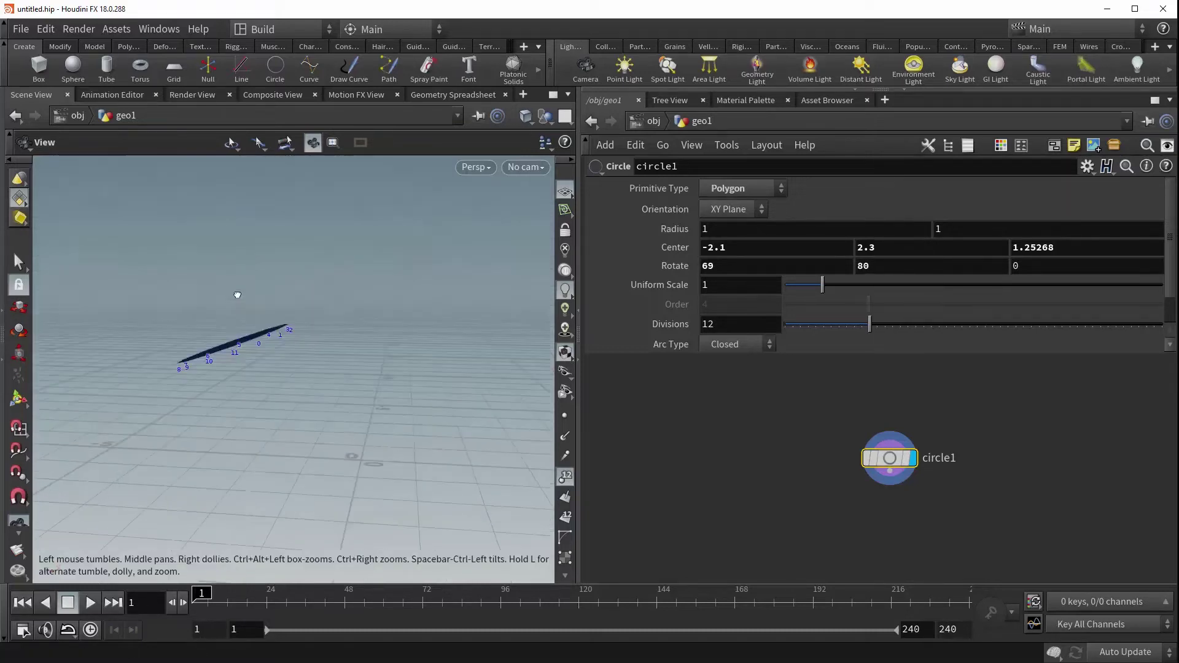
pyautogui.moveTo(393, 424); pyautogui.dragTo(385, 396)
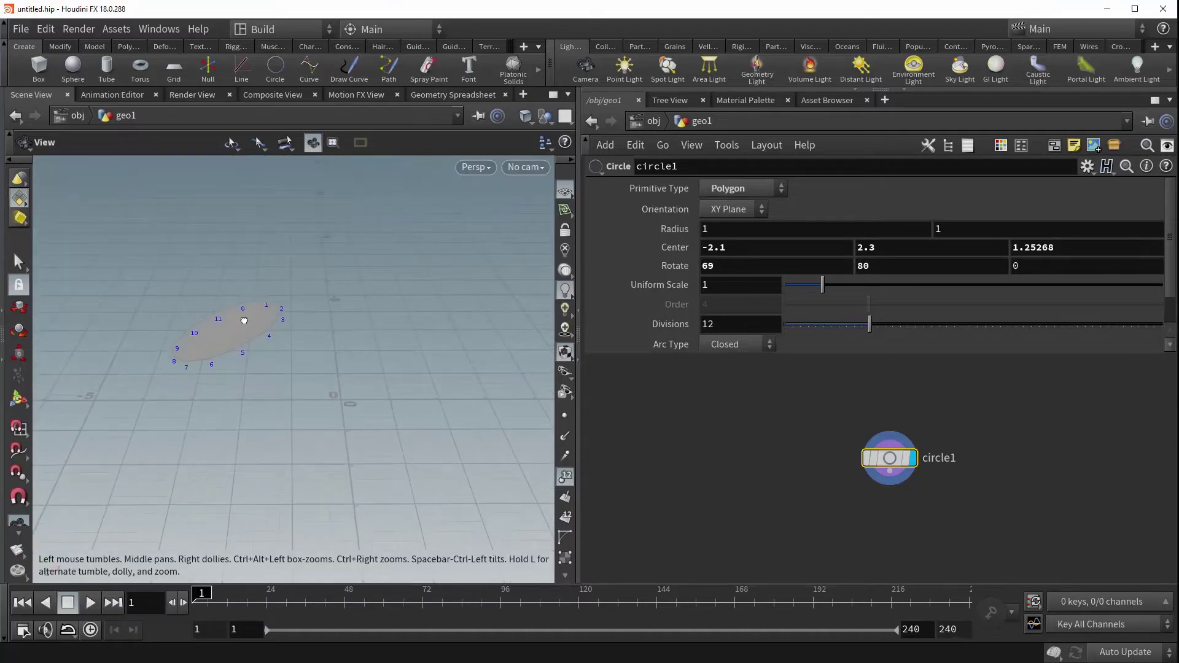
pyautogui.moveTo(231, 317); pyautogui.dragTo(474, 345)
pyautogui.moveTo(200, 309); pyautogui.dragTo(224, 282)
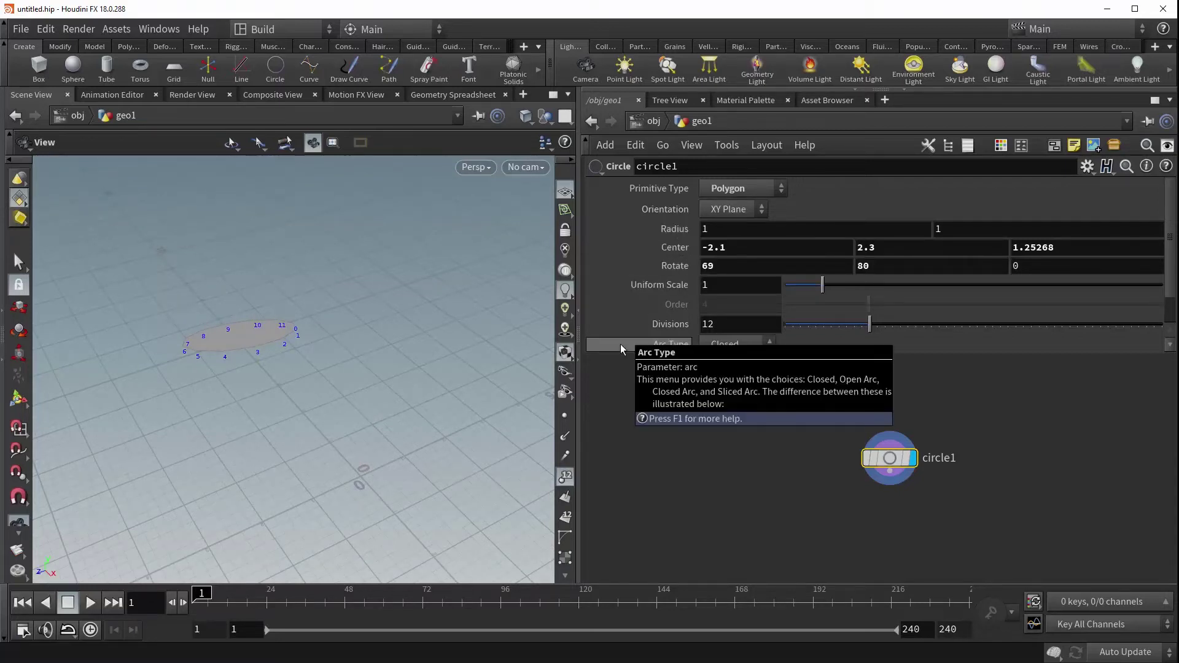
# Set the circle's uniform scale to 1.97
pyautogui.moveTo(239, 332); pyautogui.dragTo(408, 351)
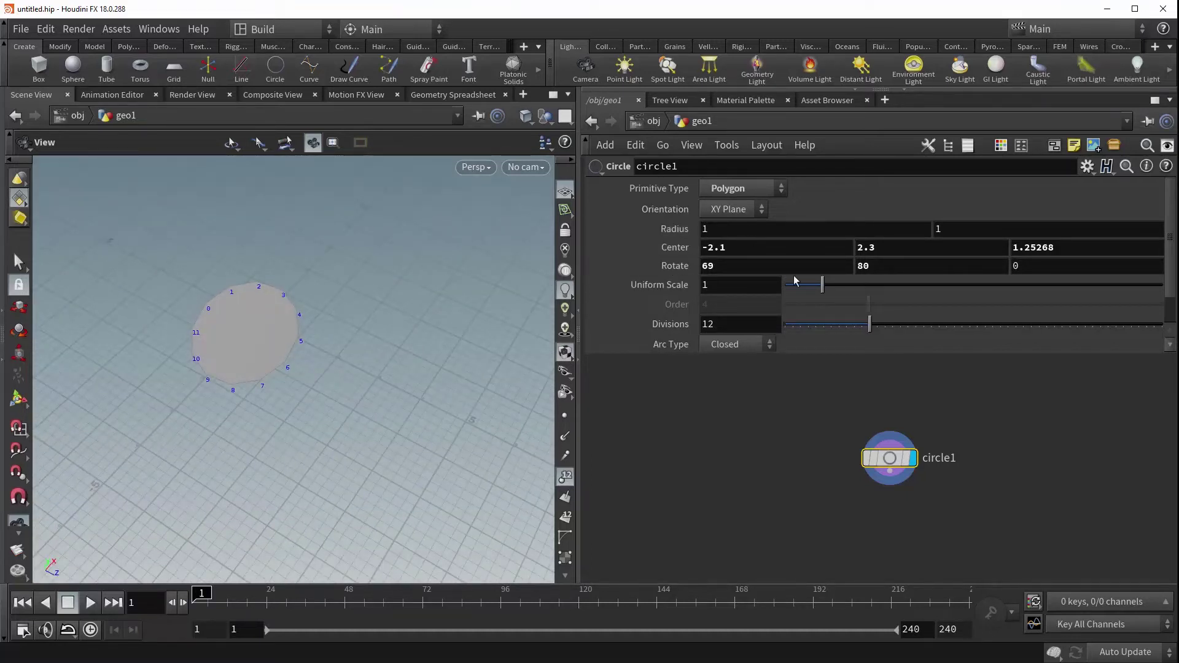
pyautogui.moveTo(827, 291); pyautogui.dragTo(860, 289)
pyautogui.moveTo(219, 338); pyautogui.dragTo(227, 289)
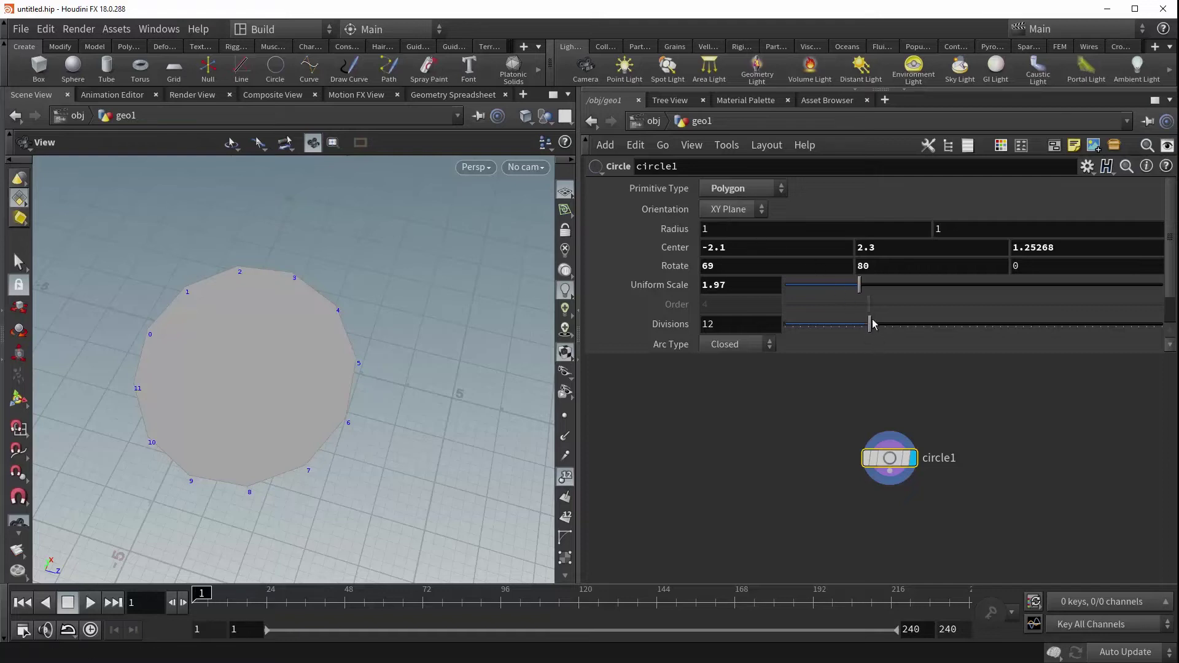
# Try reducing the circle's divisions to 3 and 1, and return them to 12
pyautogui.moveTo(873, 331); pyautogui.dragTo(799, 345)
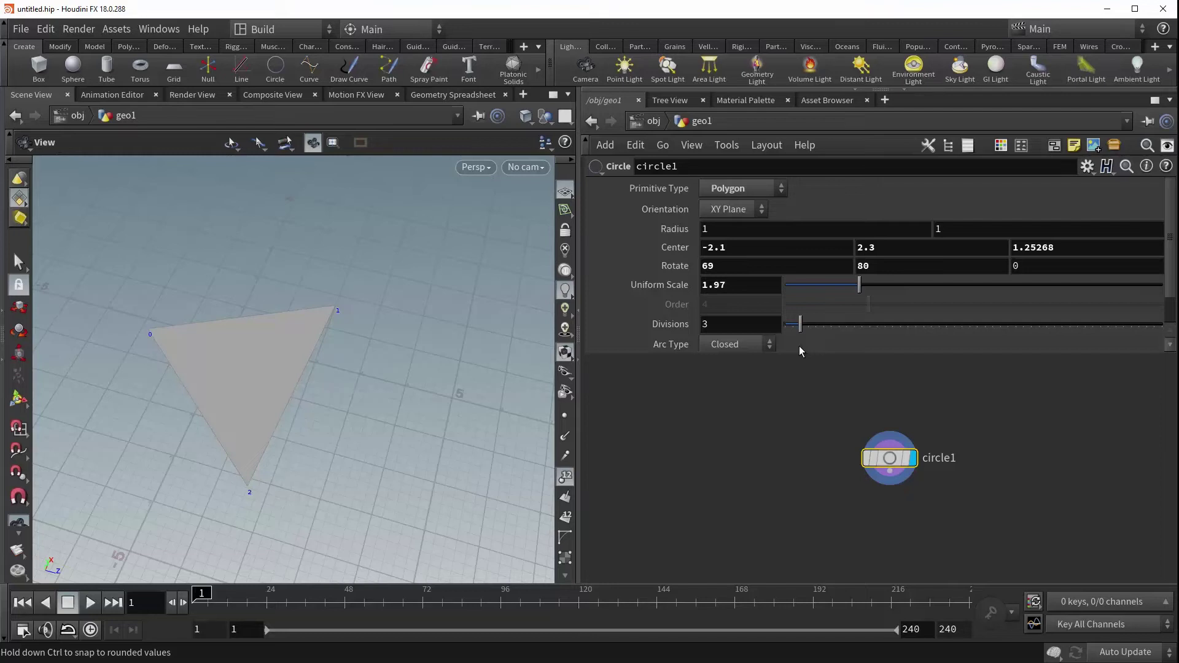
pyautogui.moveTo(799, 345); pyautogui.dragTo(782, 352)
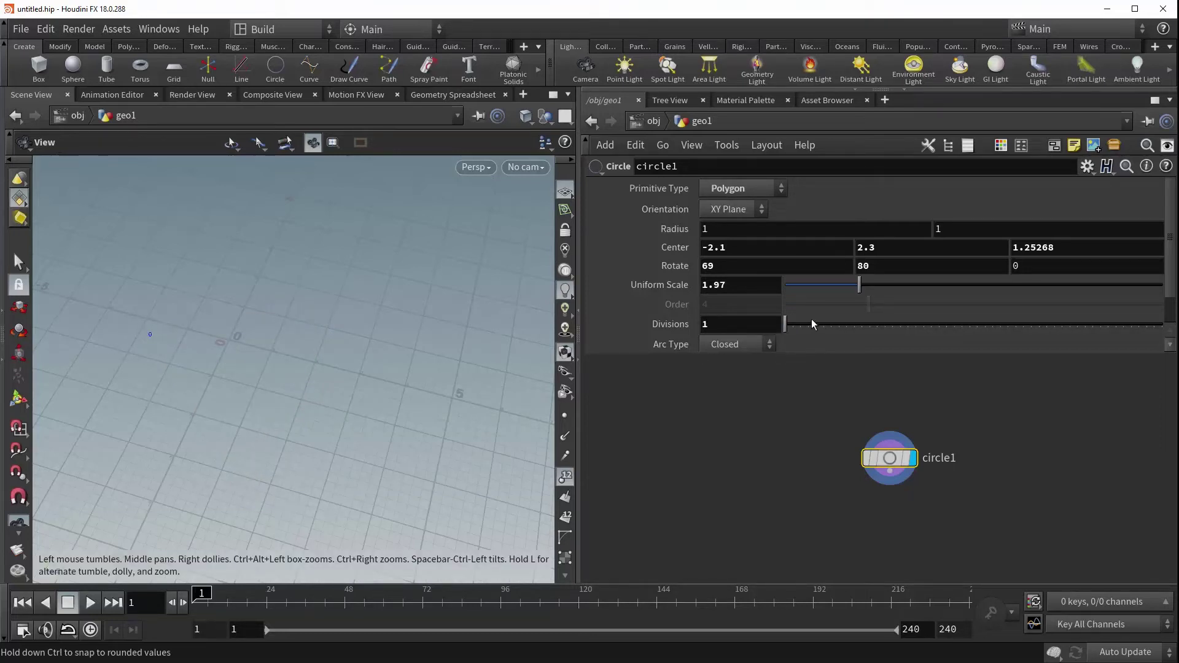
pyautogui.moveTo(787, 325)
pyautogui.mouseDown()
pyautogui.moveTo(850, 332)
pyautogui.moveTo(785, 325)
pyautogui.mouseUp()
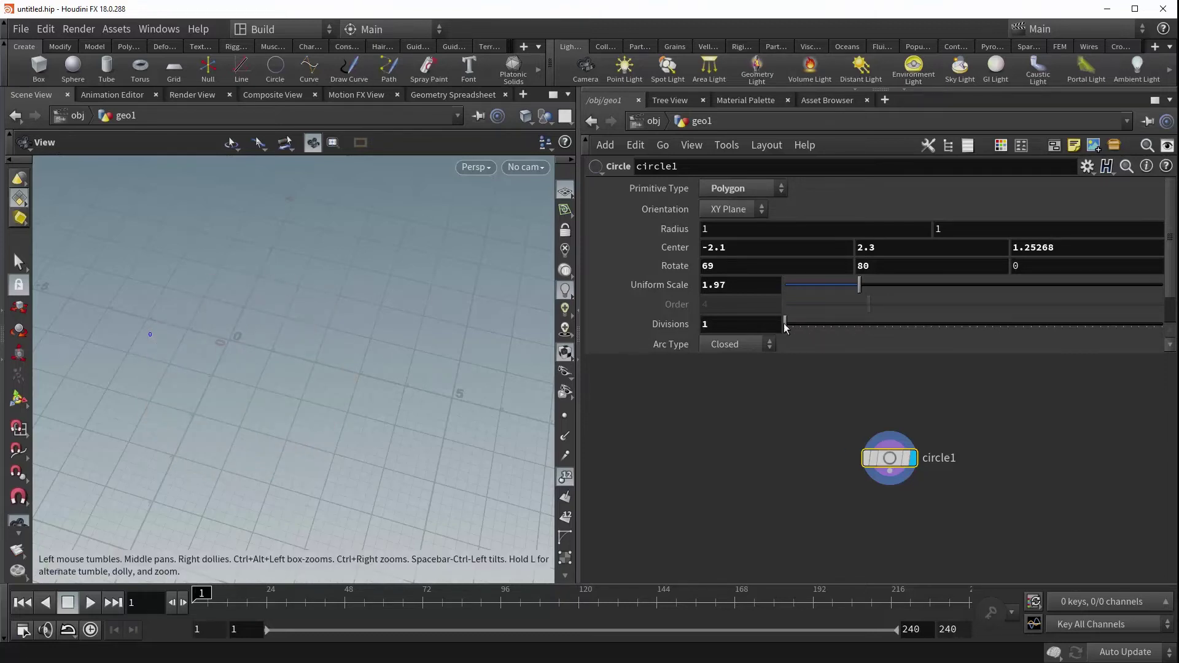
pyautogui.moveTo(786, 324); pyautogui.dragTo(872, 338)
# Try the Open Arc type on the circle, examine where its ends meet, and return the arc type to Closed
pyautogui.moveTo(1174, 224); pyautogui.dragTo(1173, 251)
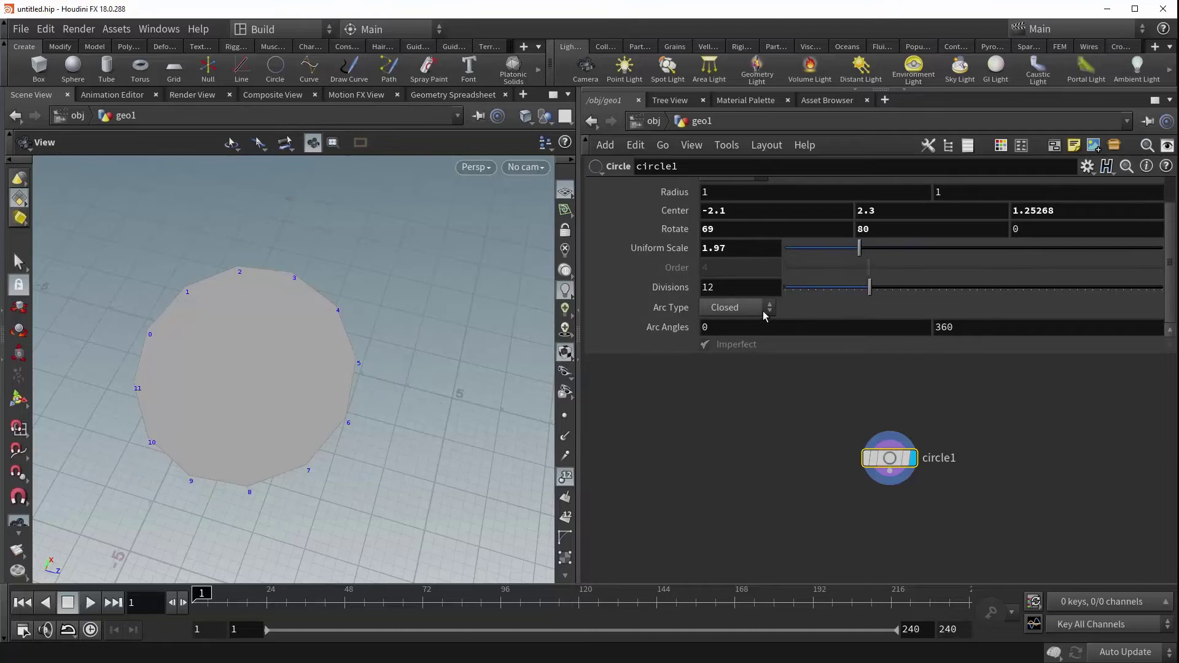
pyautogui.click(732, 307)
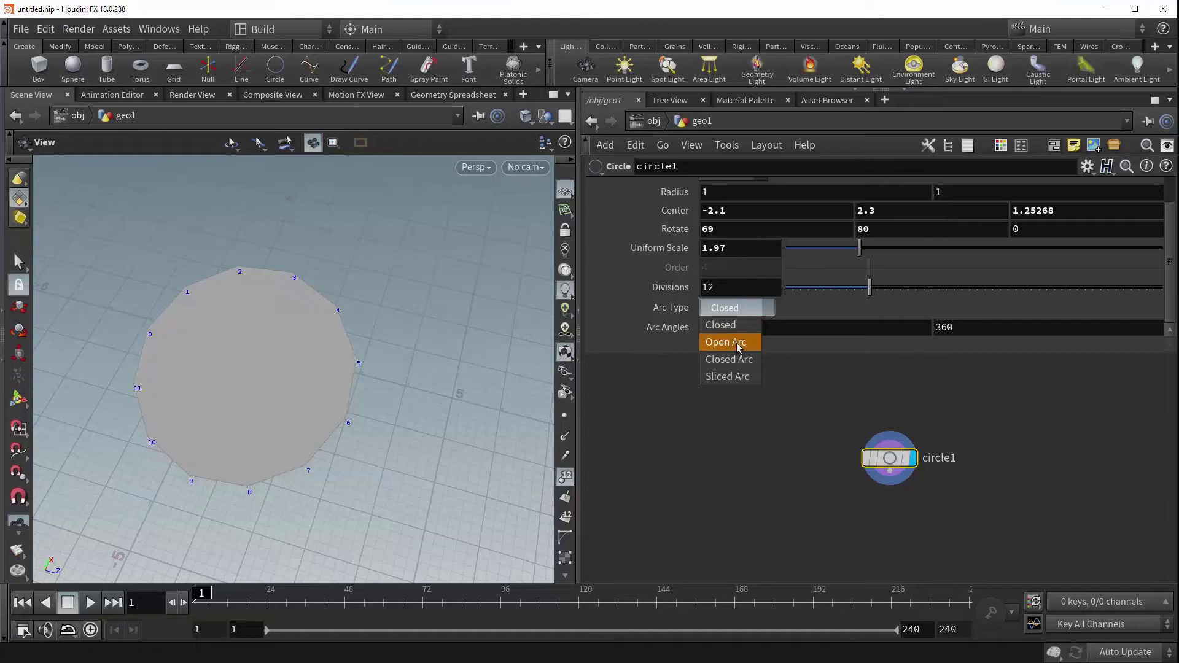
pyautogui.click(740, 341)
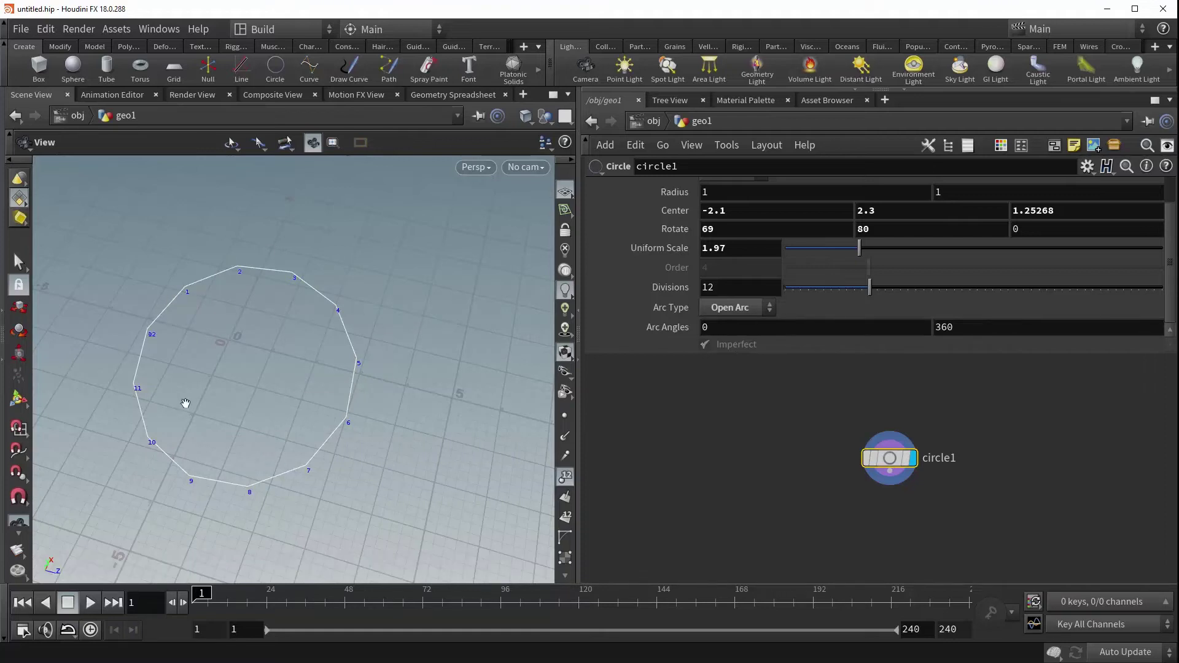
pyautogui.scroll(5, 145, 330)
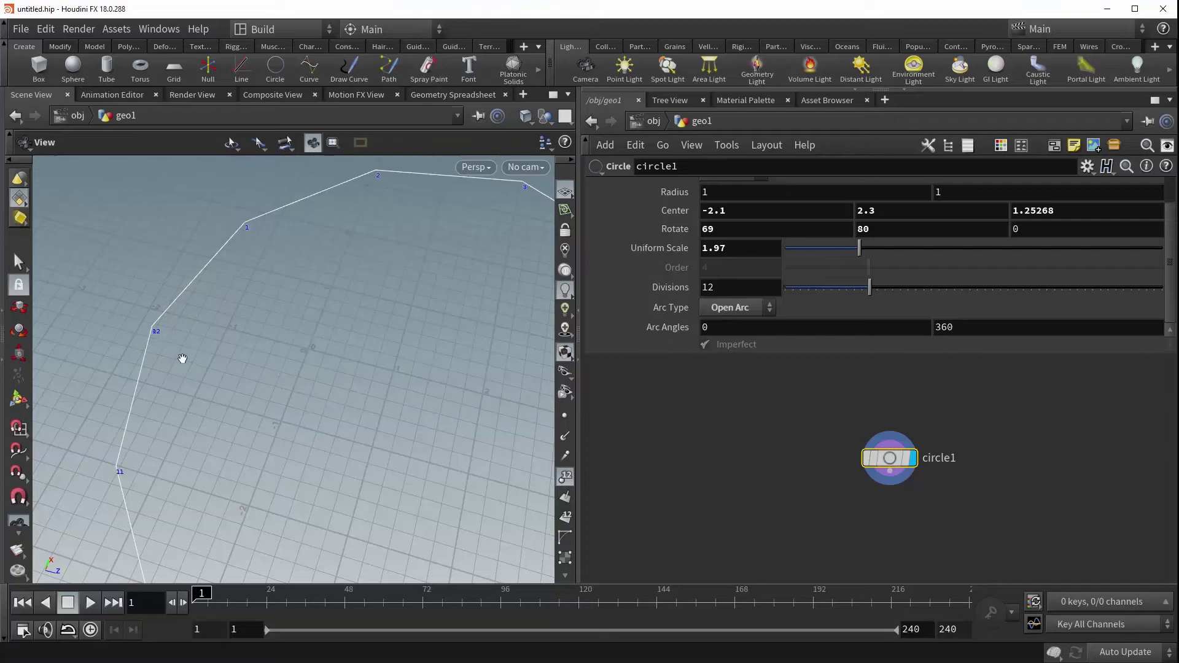
pyautogui.click(734, 307)
pyautogui.click(724, 326)
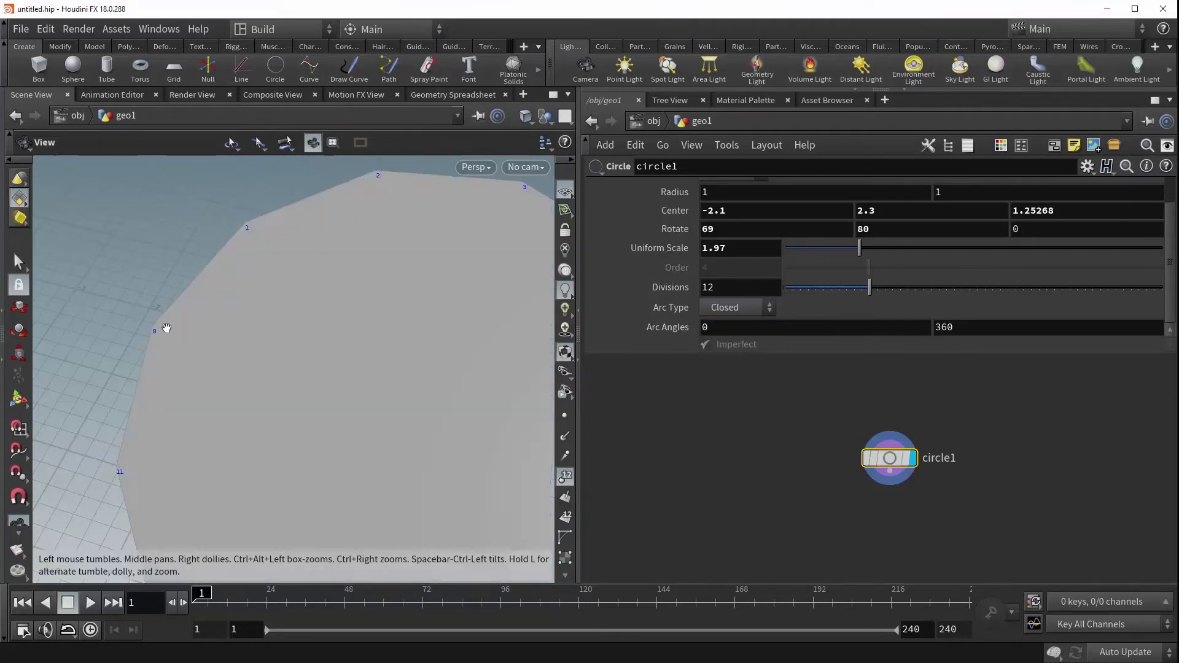
# Switch the circle's arc type to Open Arc and set its end arc angle to 300
pyautogui.click(730, 311)
pyautogui.click(728, 339)
pyautogui.scroll(-5, 174, 344)
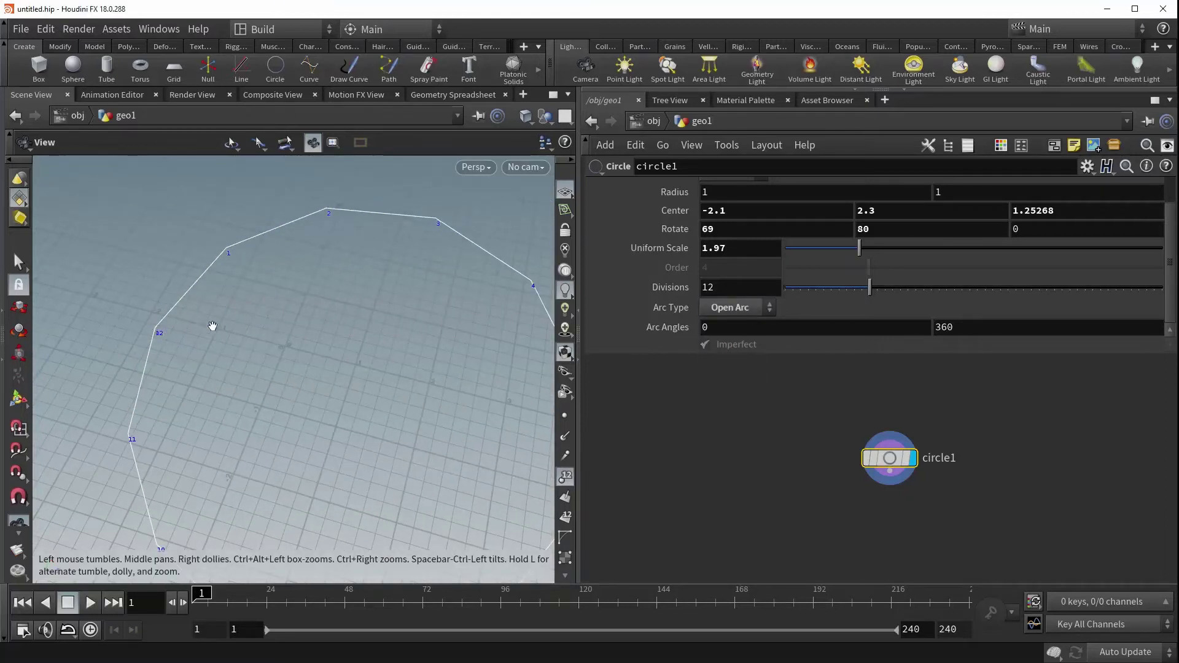
pyautogui.moveTo(185, 343); pyautogui.dragTo(163, 321, button='middle')
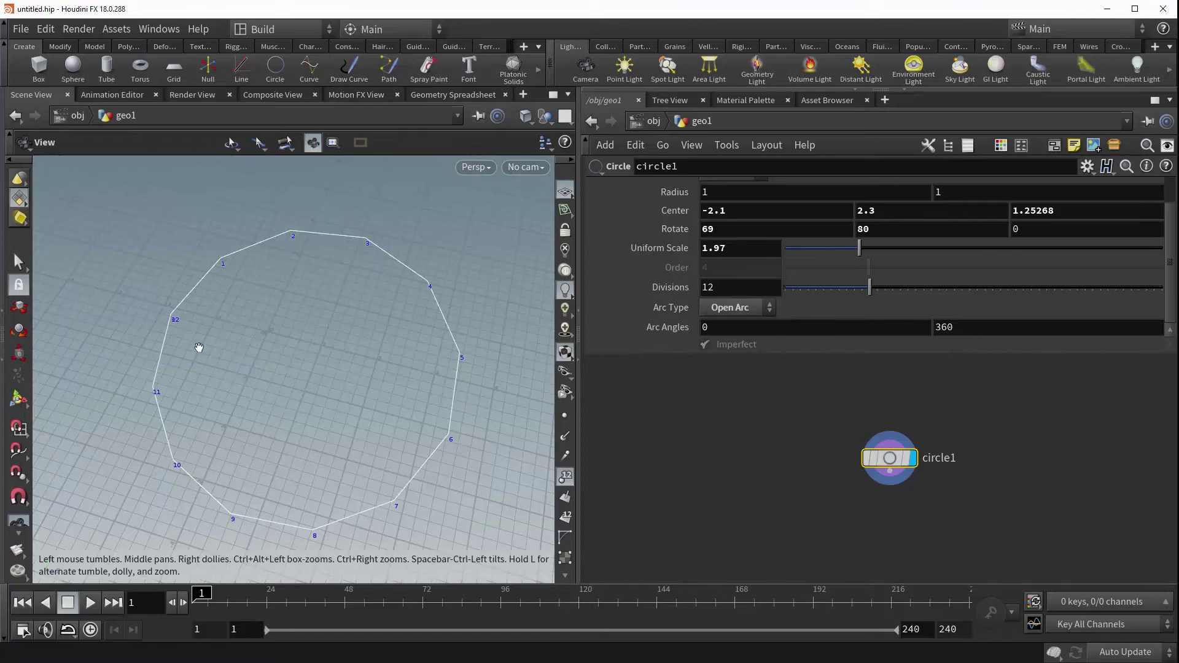
pyautogui.moveTo(970, 332); pyautogui.dragTo(285, 357, button='middle')
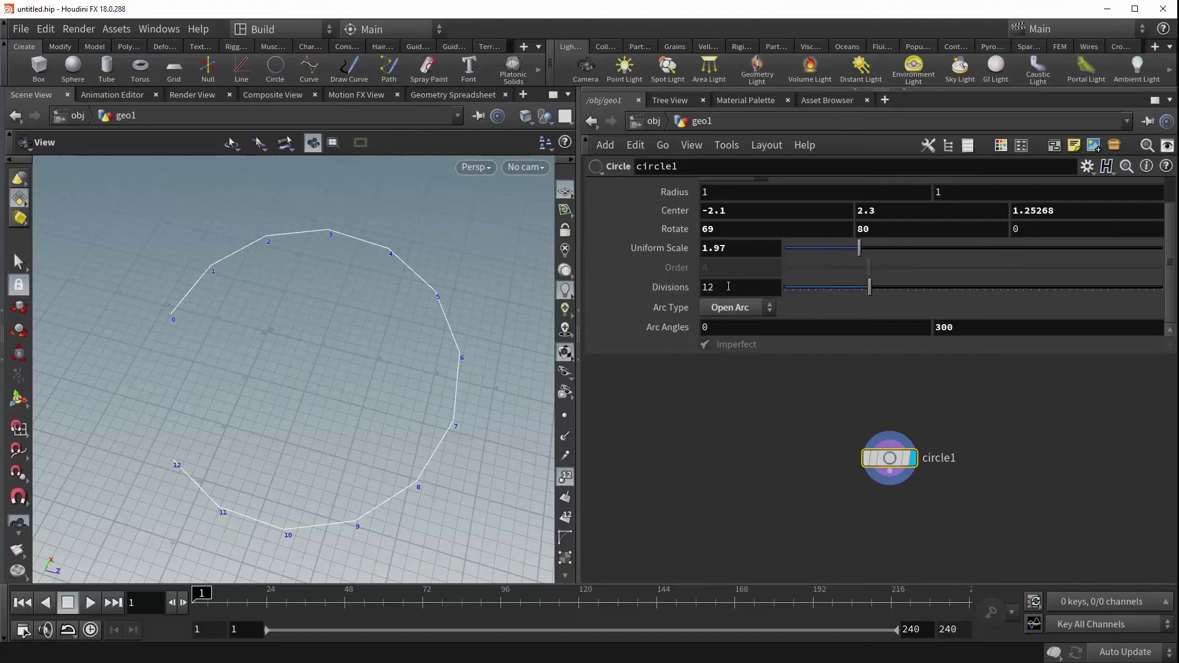
# Try the Closed Arc and Sliced Arc types on the circle, and return the arc type to Closed
pyautogui.click(716, 310)
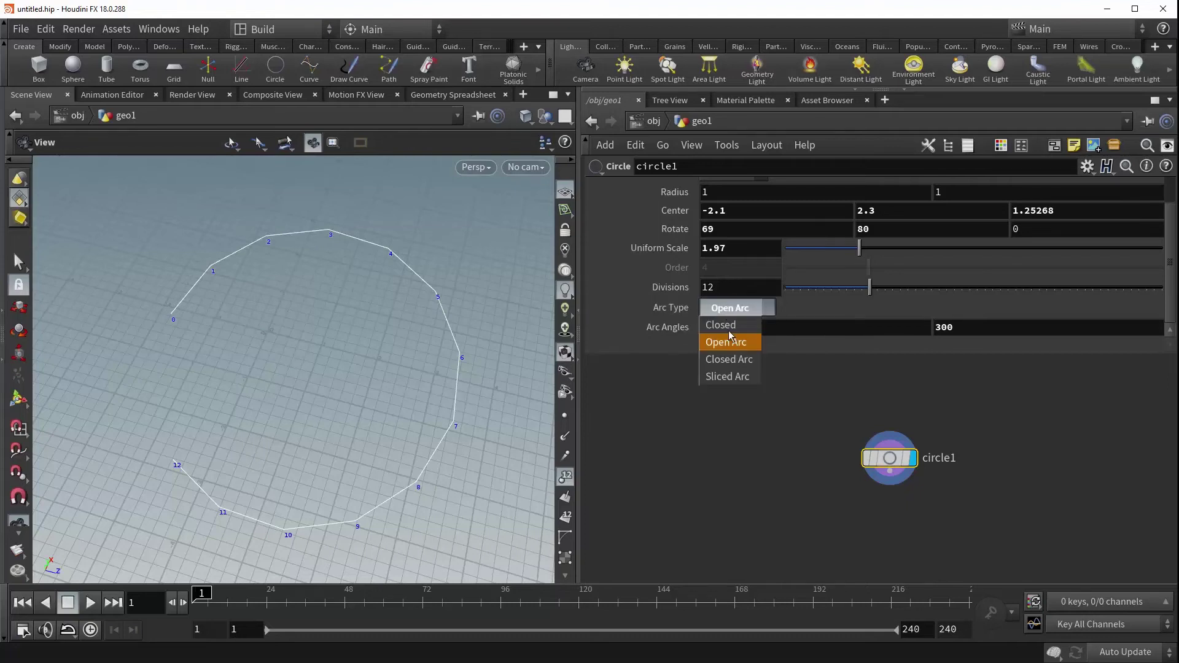
pyautogui.click(731, 359)
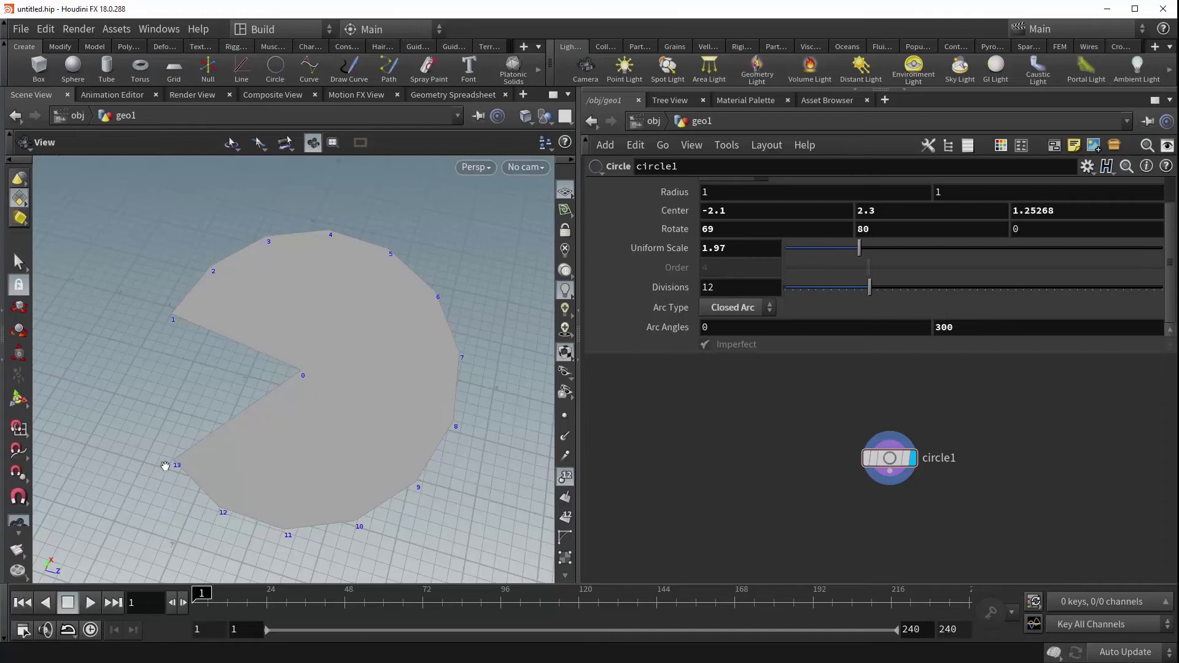
pyautogui.click(750, 315)
pyautogui.click(725, 377)
pyautogui.click(740, 308)
pyautogui.click(731, 325)
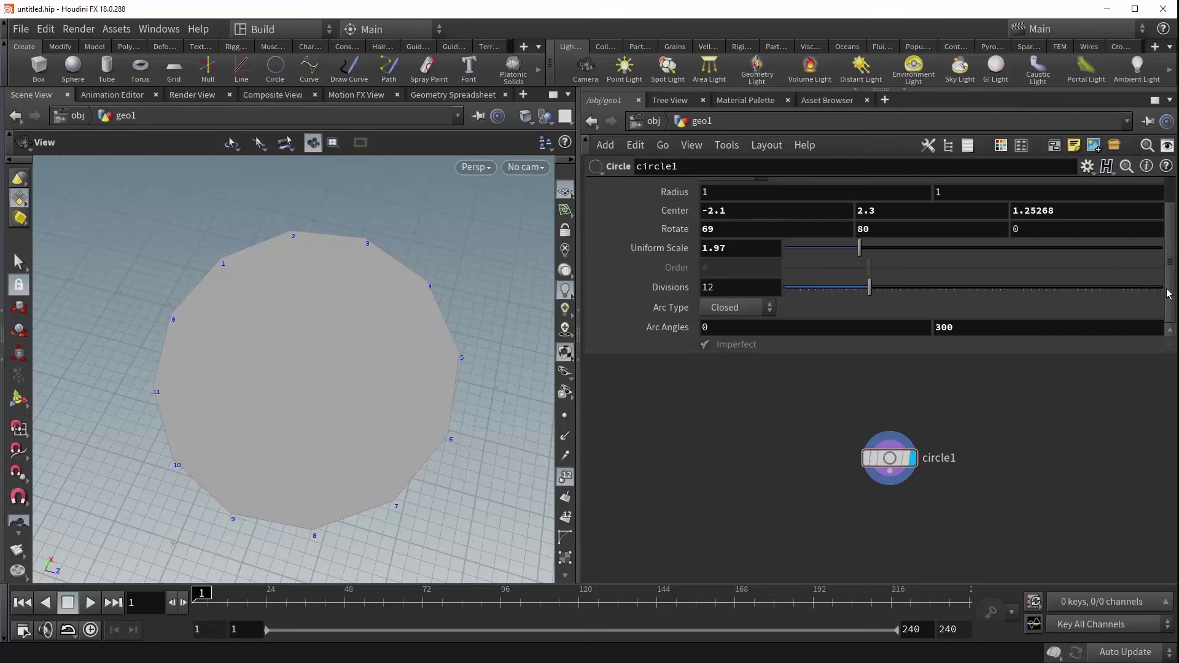
# Change the circle's primitive type to NURBS Curve
pyautogui.scroll(1, 1123, 362)
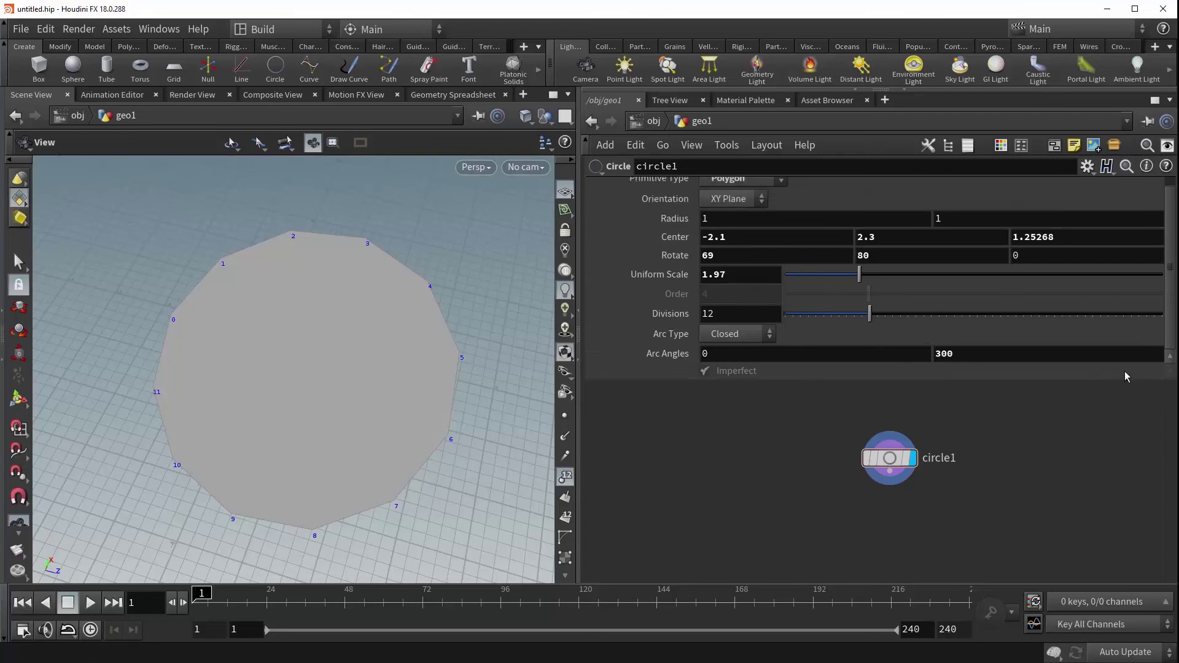
pyautogui.scroll(1, 1175, 294)
pyautogui.click(774, 192)
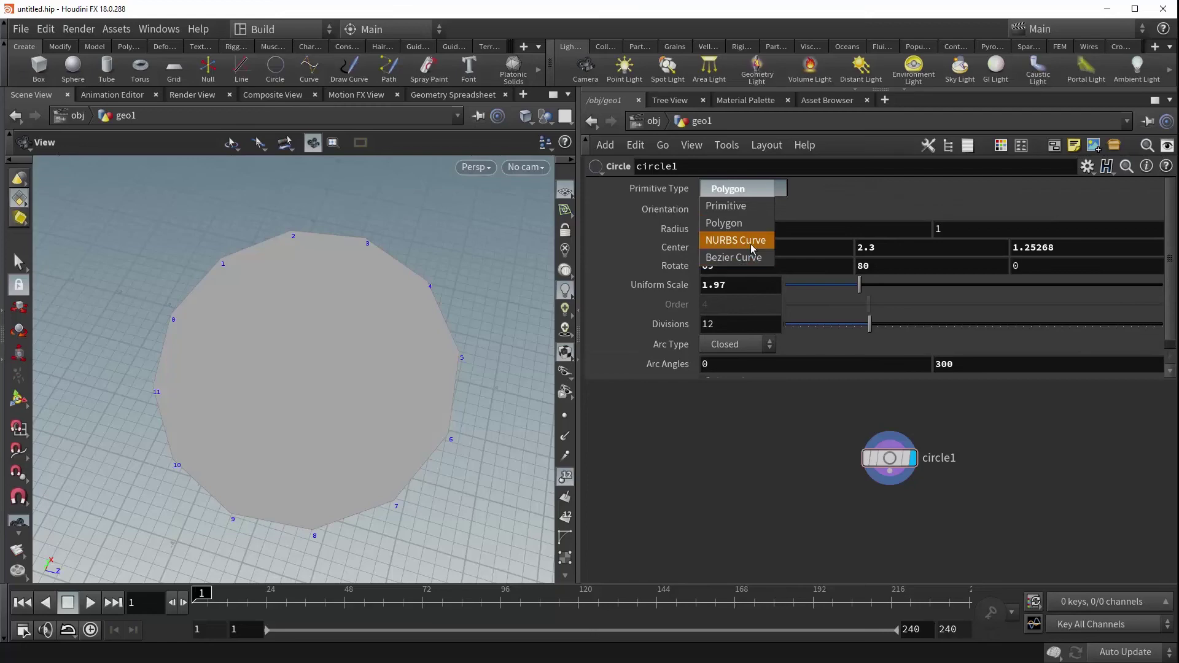
pyautogui.click(753, 241)
pyautogui.moveTo(397, 317); pyautogui.dragTo(405, 270)
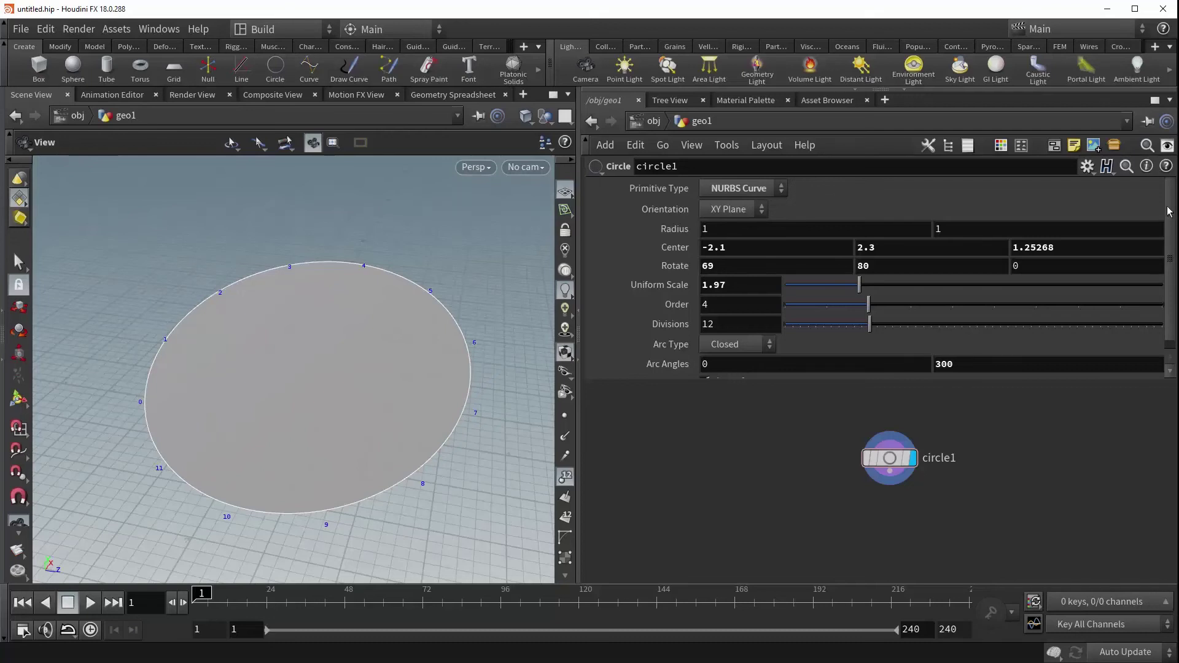
# Try raising the NURBS circle's order to 11 and lowering it to 2, and examine the outline
pyautogui.scroll(-1, 1167, 225)
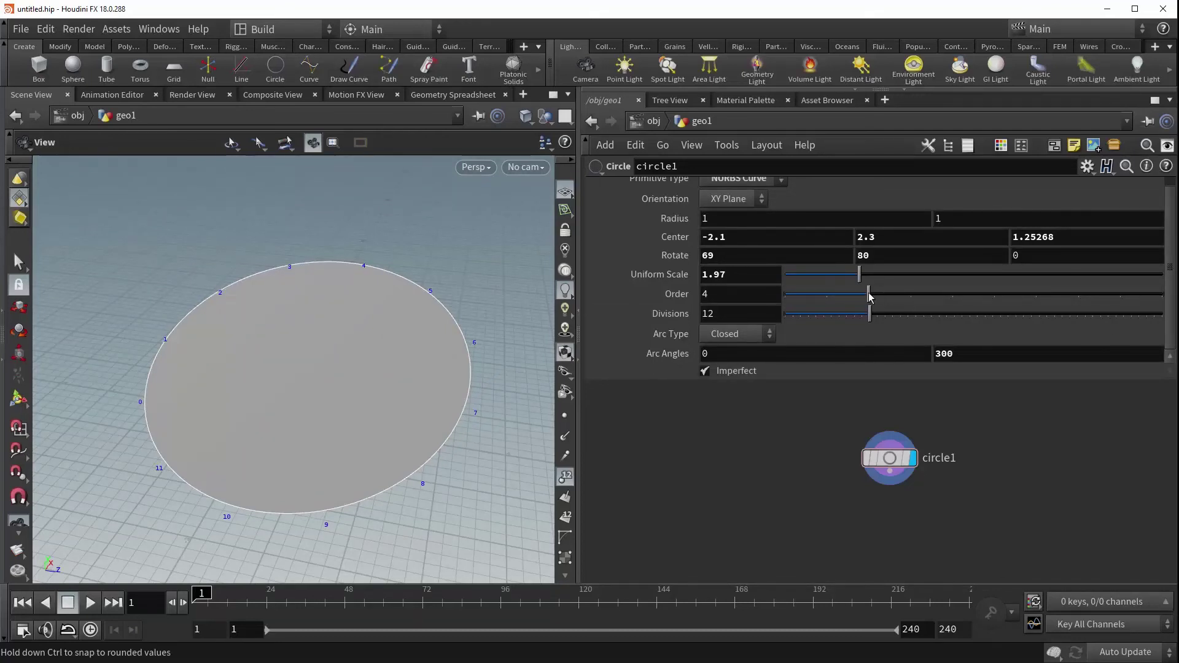
pyautogui.moveTo(868, 293); pyautogui.dragTo(1027, 270)
pyautogui.moveTo(1098, 257); pyautogui.dragTo(1162, 256)
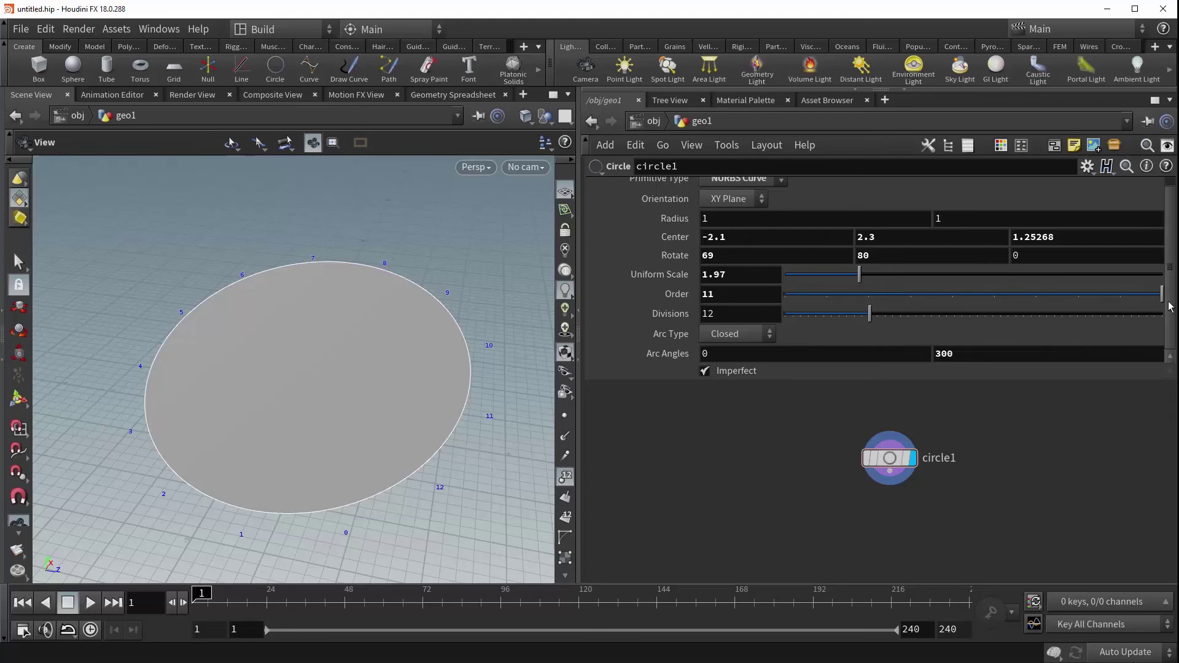
pyautogui.moveTo(1163, 300); pyautogui.dragTo(762, 289)
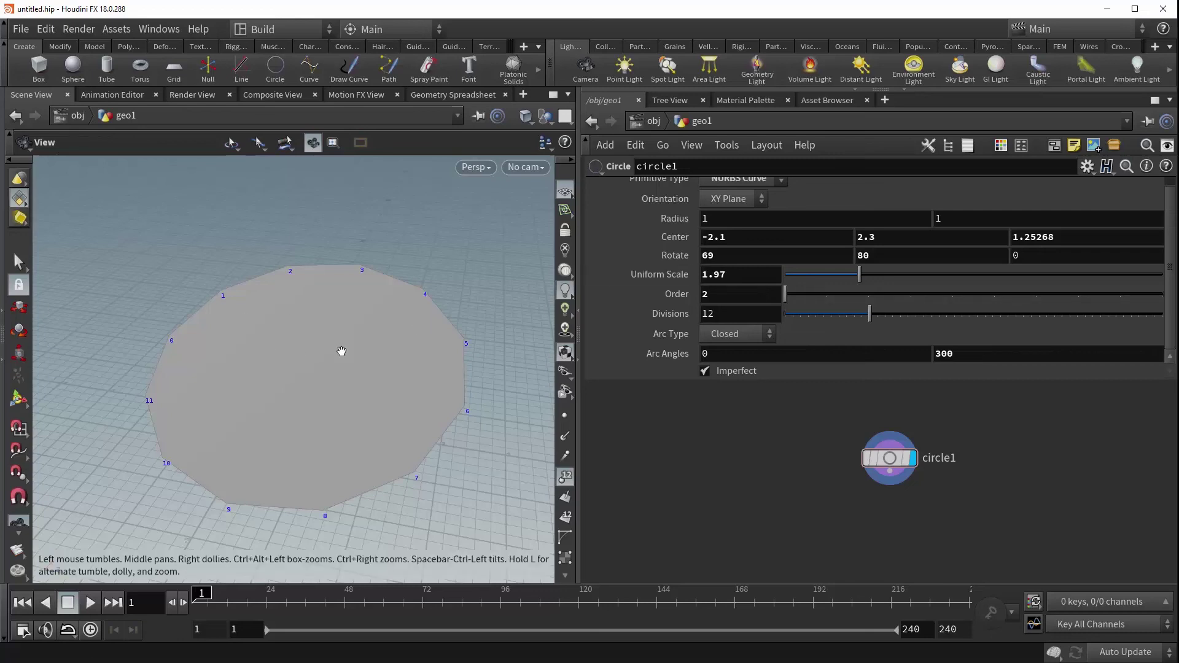
pyautogui.moveTo(344, 342); pyautogui.dragTo(313, 400)
pyautogui.moveTo(313, 400); pyautogui.dragTo(369, 366, button='right')
pyautogui.moveTo(369, 366); pyautogui.dragTo(393, 332)
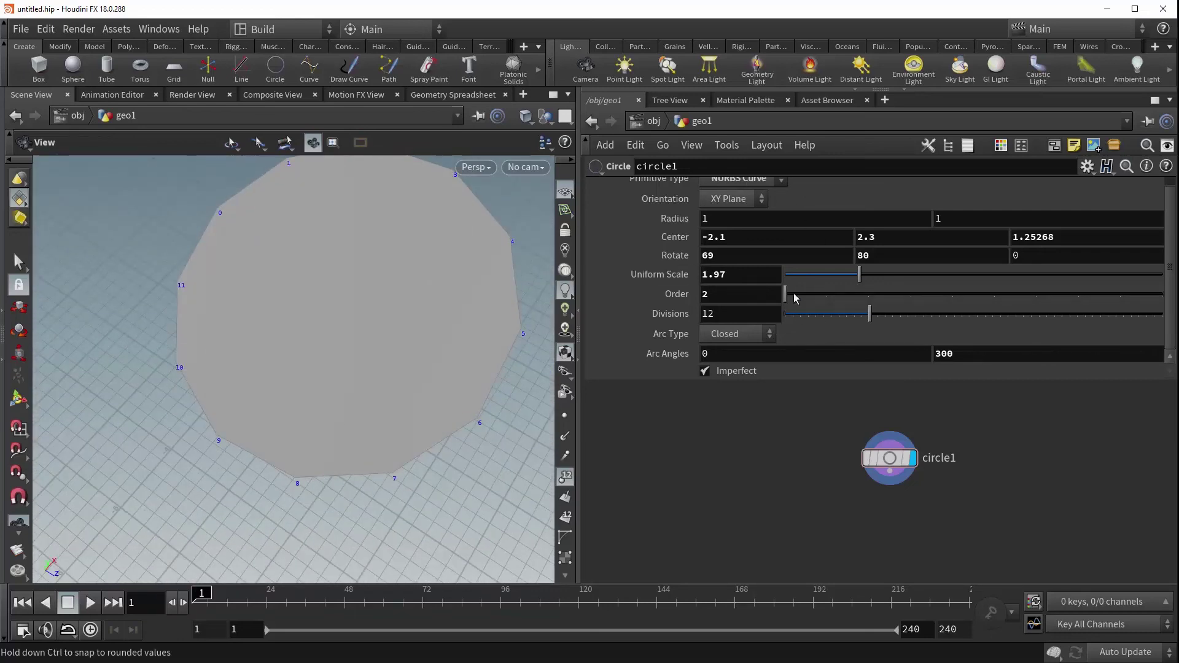
# Set the NURBS circle's order to 3 and its first radius to 0.4
pyautogui.moveTo(395, 231); pyautogui.dragTo(350, 305)
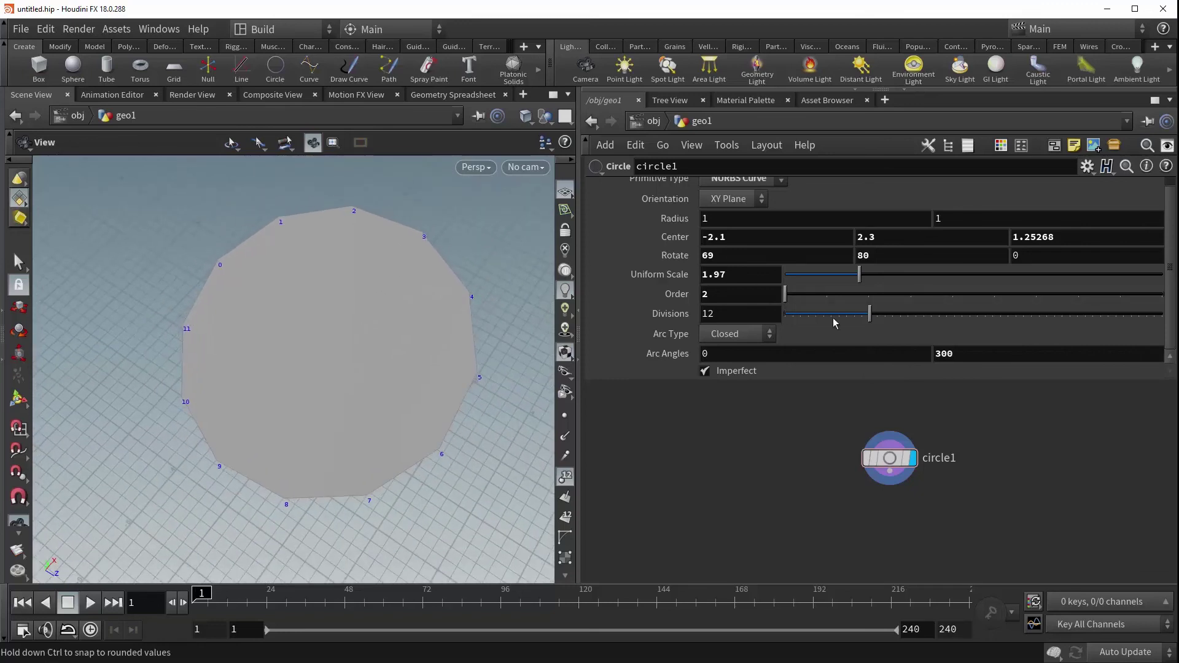
pyautogui.click(822, 295)
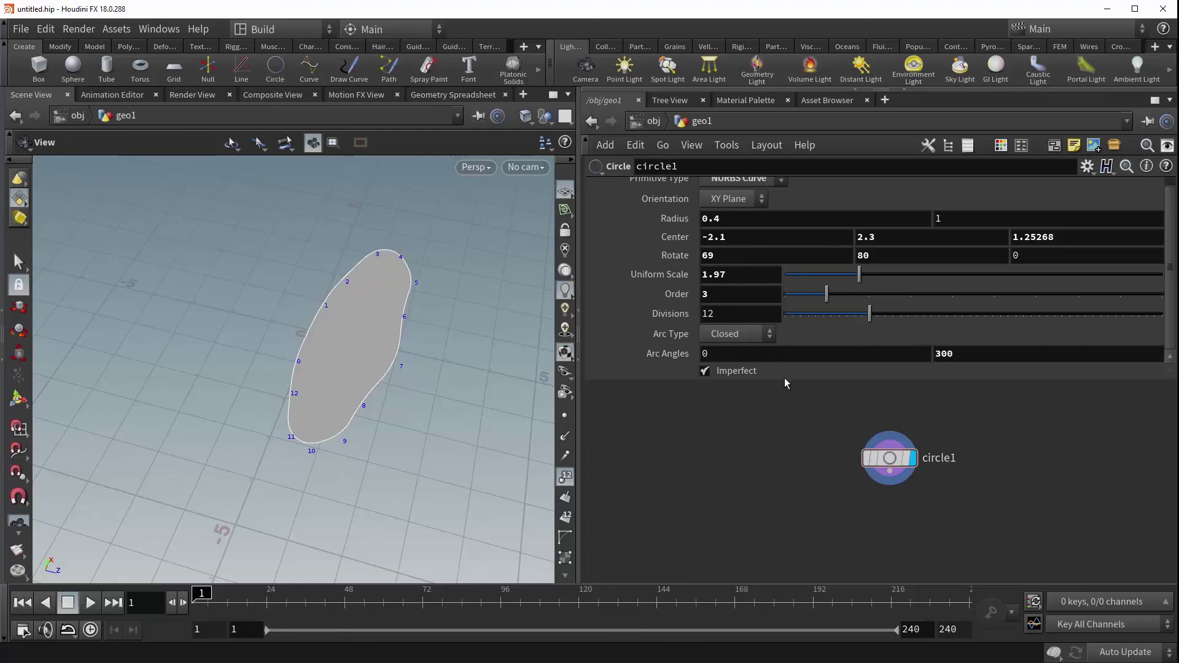
pyautogui.moveTo(393, 372); pyautogui.dragTo(347, 327)
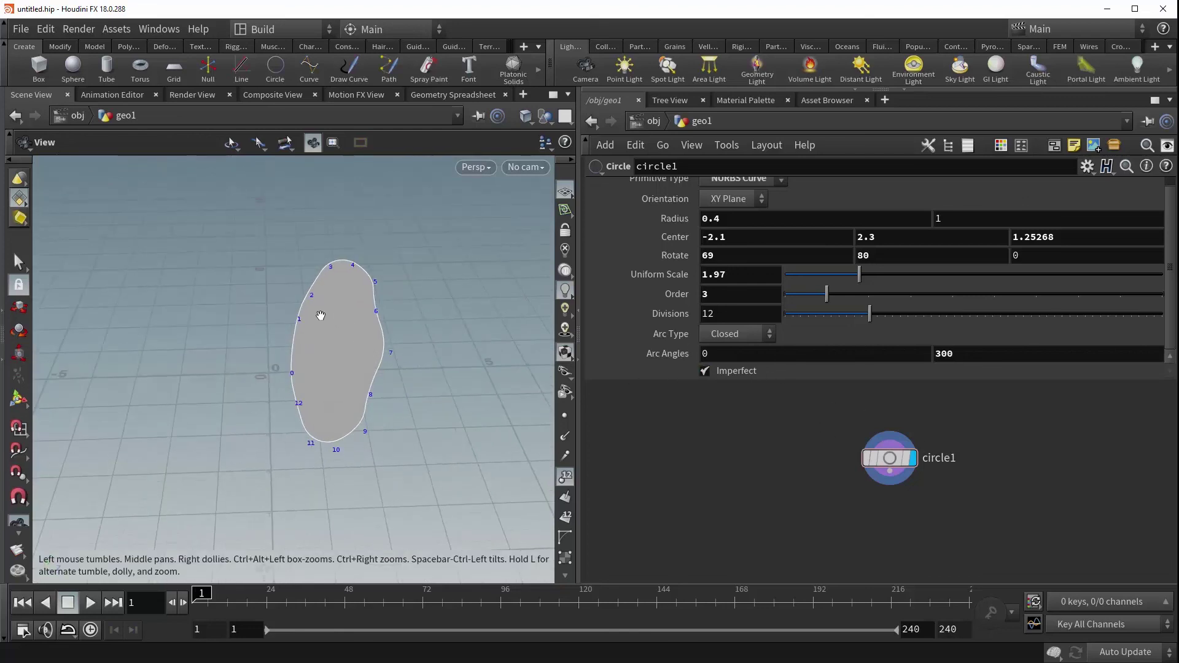
# Compare the circle with Imperfect off and on, leave it off, and set the first radius to 0.8
pyautogui.click(705, 371)
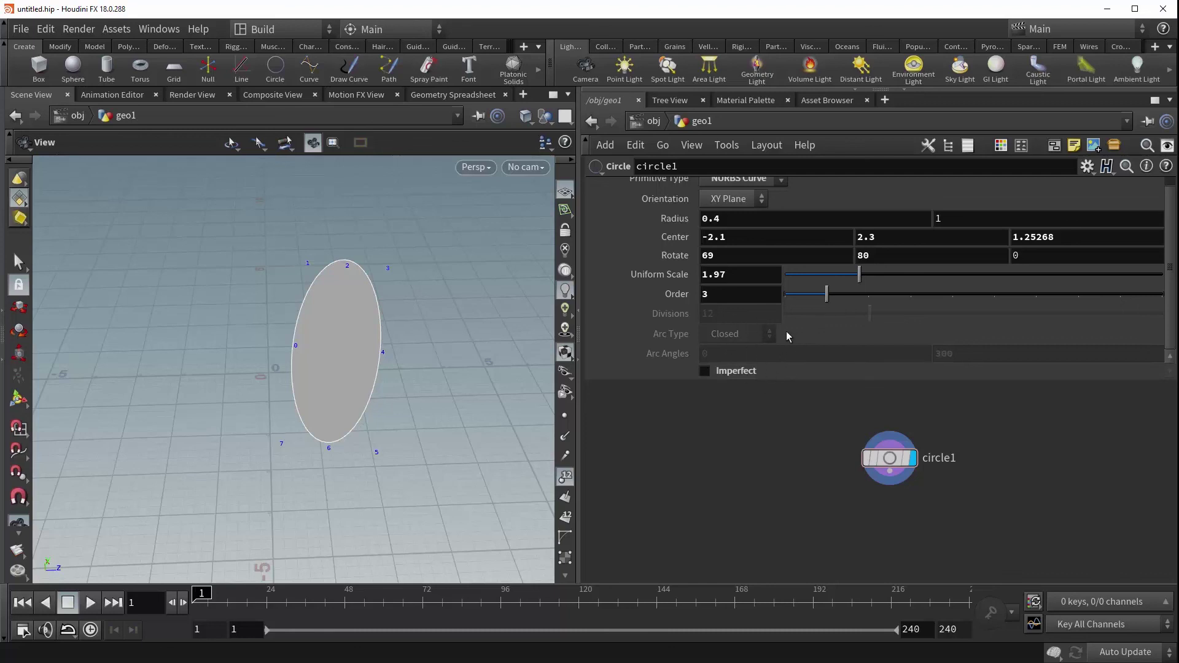
pyautogui.click(711, 373)
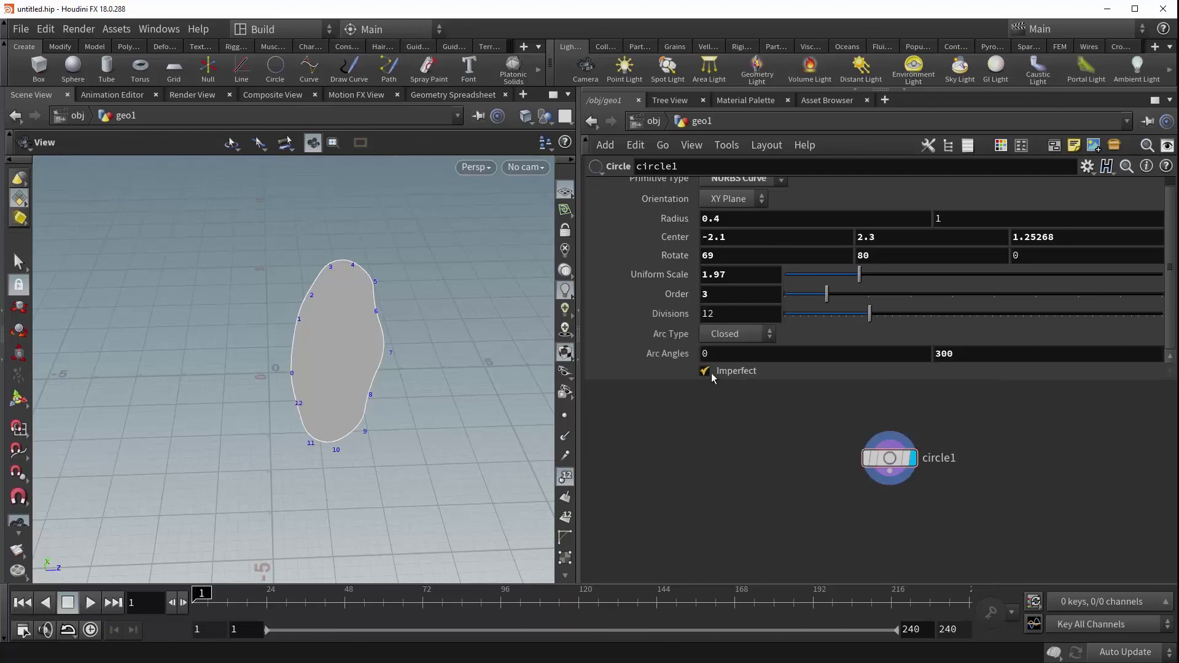
pyautogui.click(708, 371)
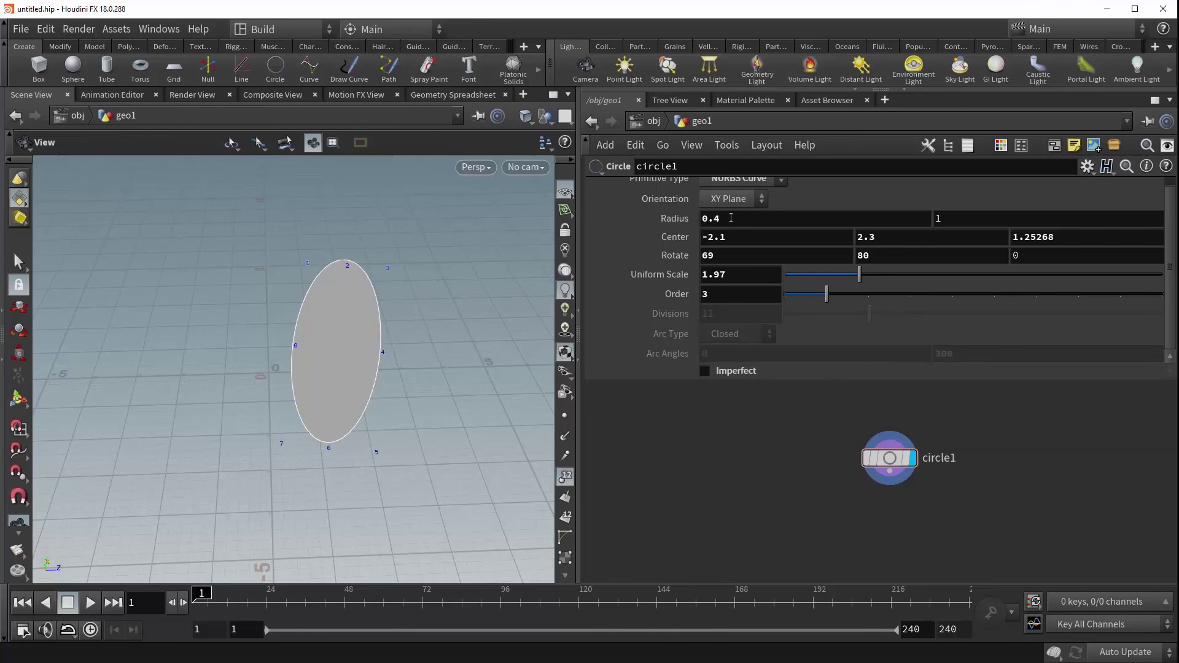
pyautogui.moveTo(731, 218); pyautogui.dragTo(759, 219, button='middle')
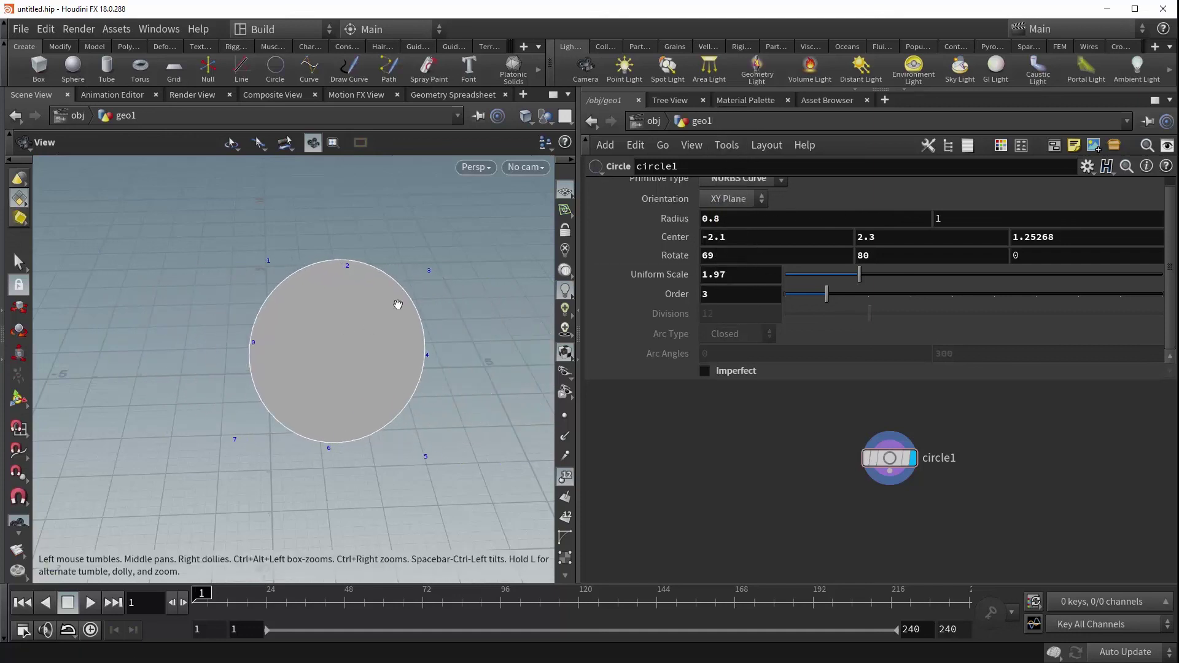